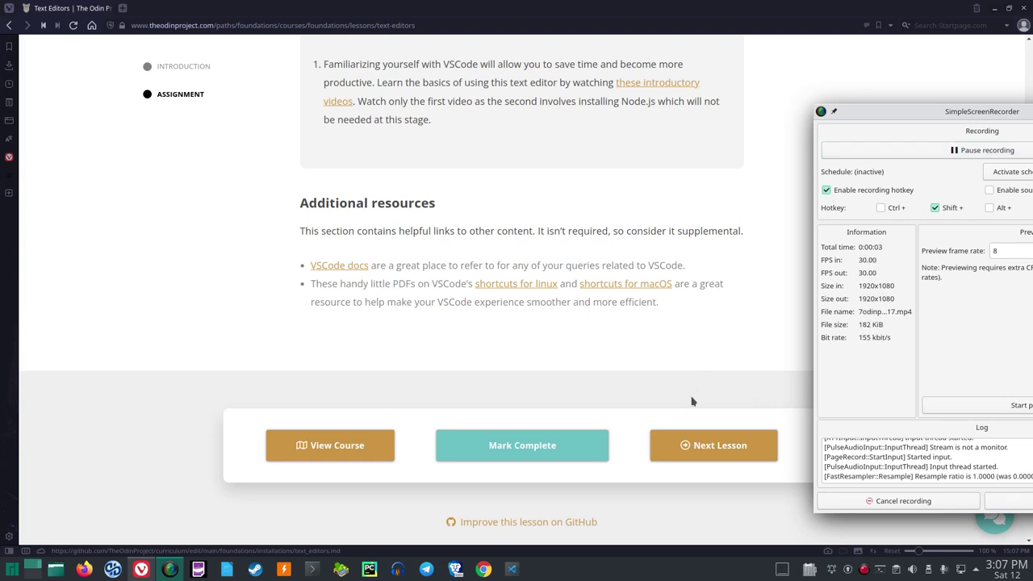
Open the next lesson, Command Line Basics, and read its introduction through to the "Test Drive Your Terminal" instructions
left_click(693, 403)
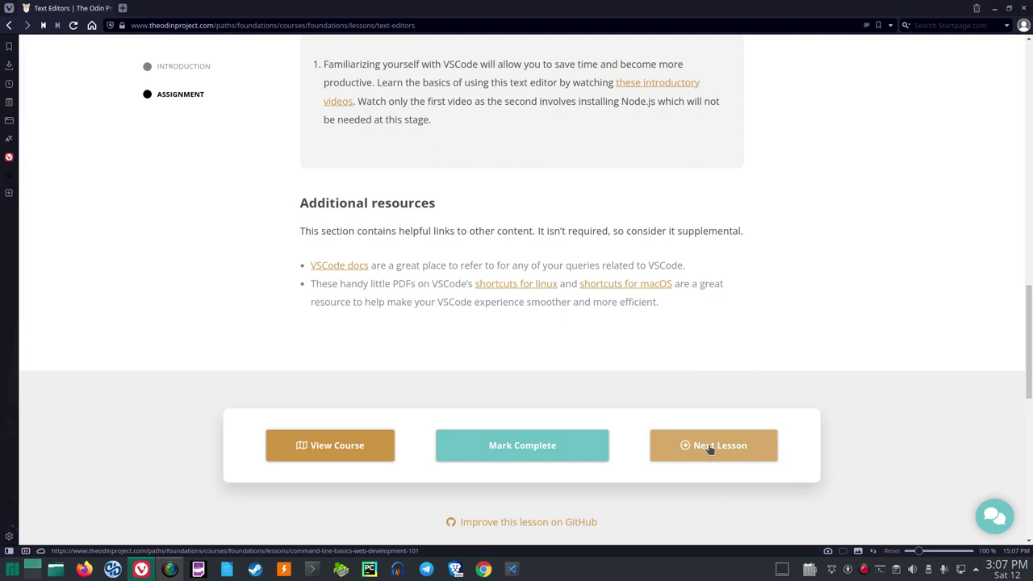
left_click(710, 450)
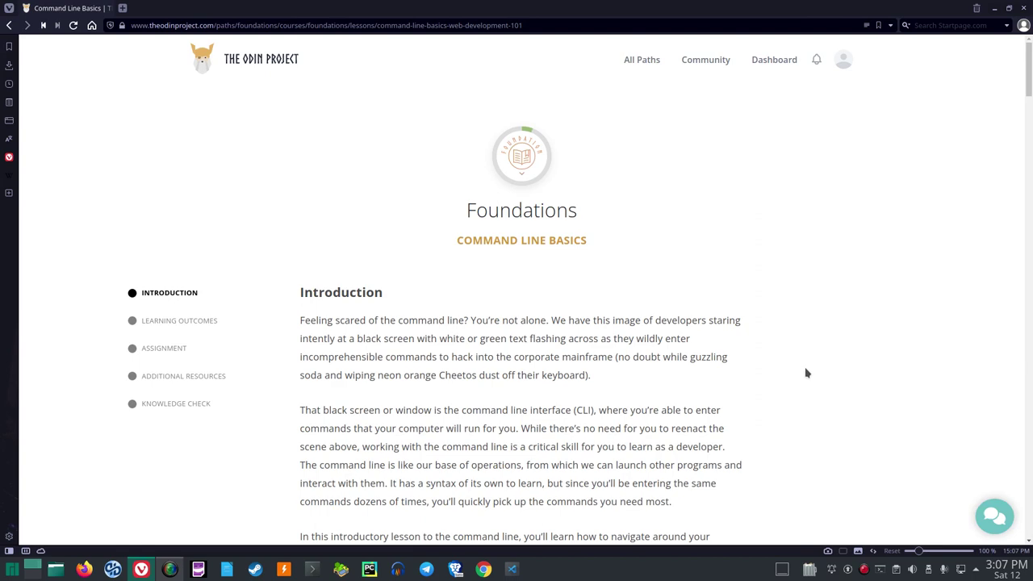
scroll(805, 373, "down", 3)
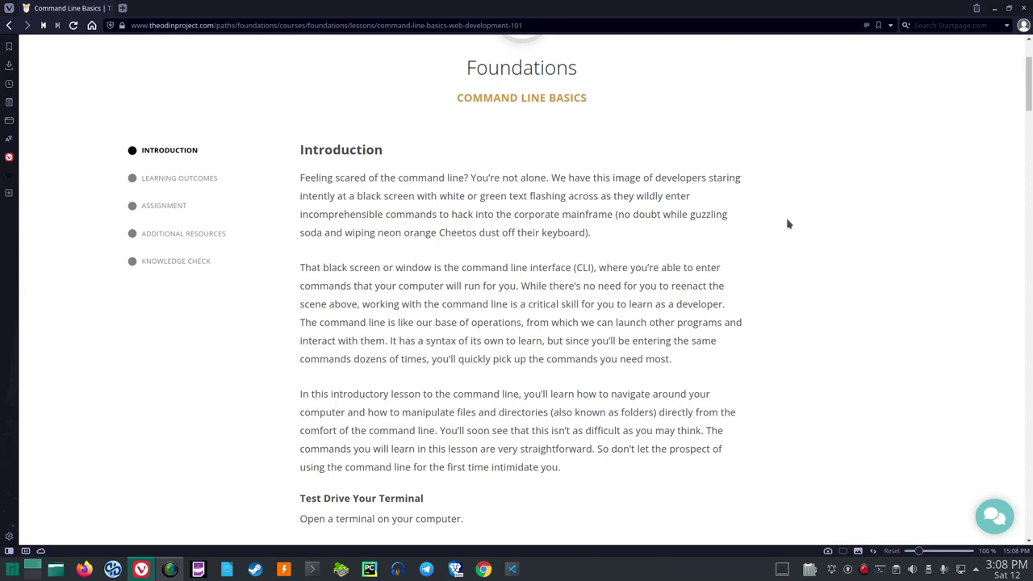
scroll(789, 243, "down", 3)
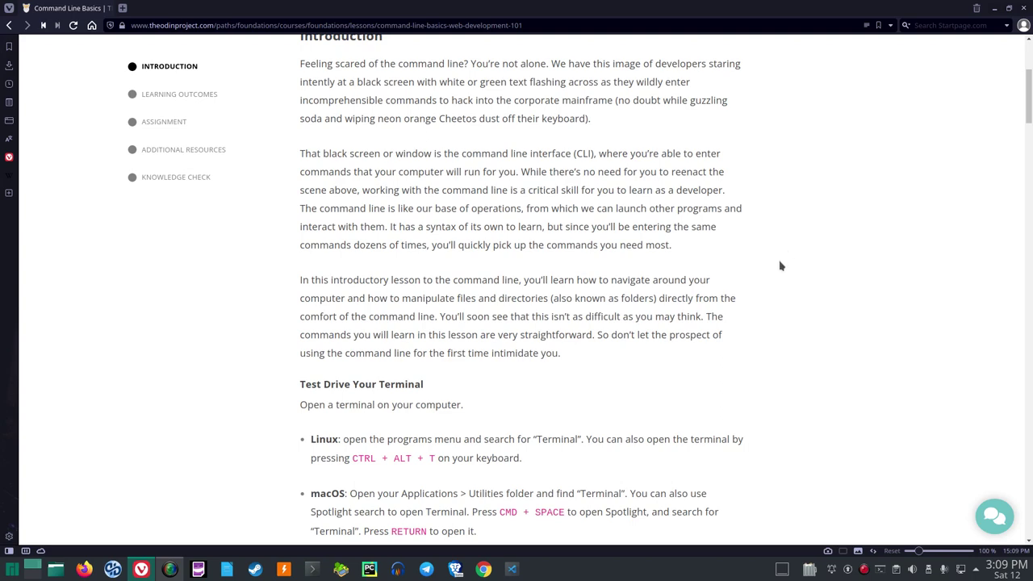
scroll(807, 338, "down", 3)
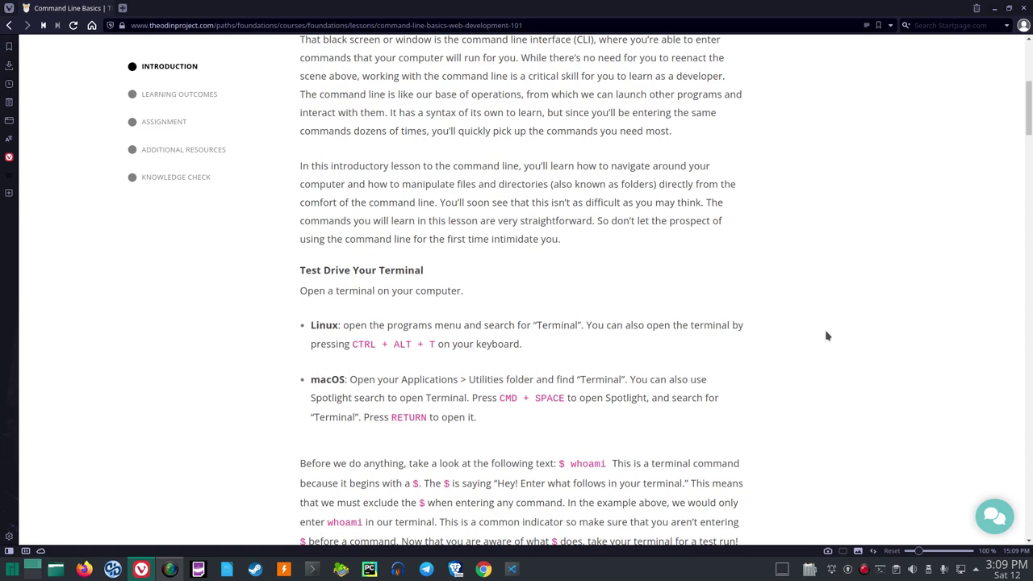
Try opening a Konsole terminal window as the lesson describes and close it again
key("ctrl+alt+t")
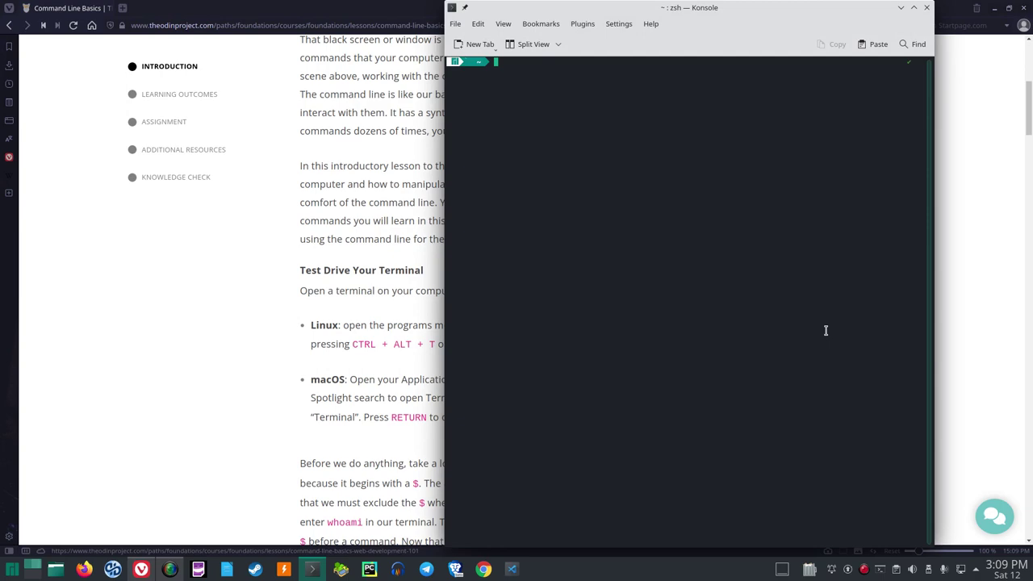
left_click(927, 9)
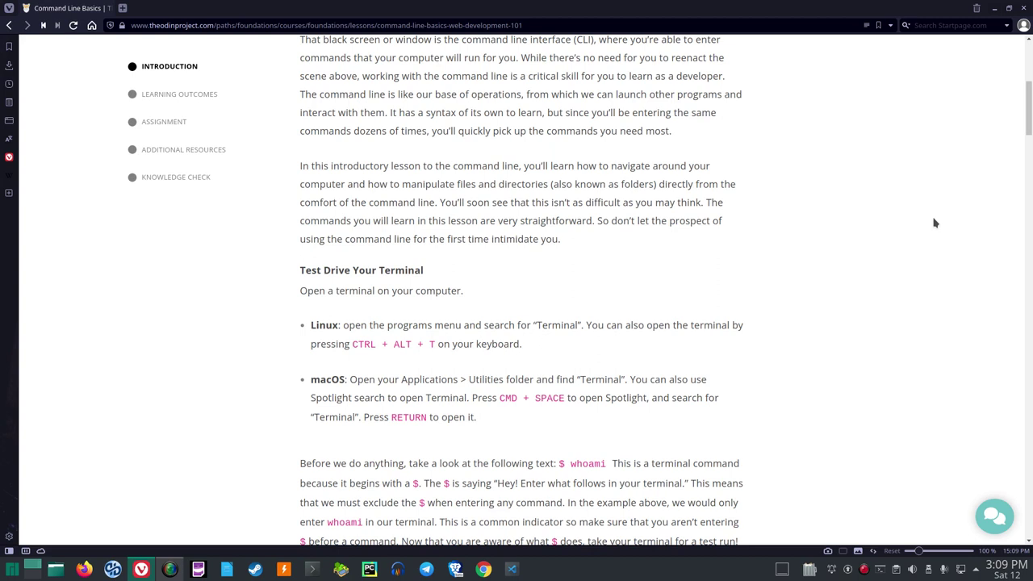
Read the terminal test instructions, run whoami in a new Konsole window, and close that window
scroll(880, 390, "down", 3)
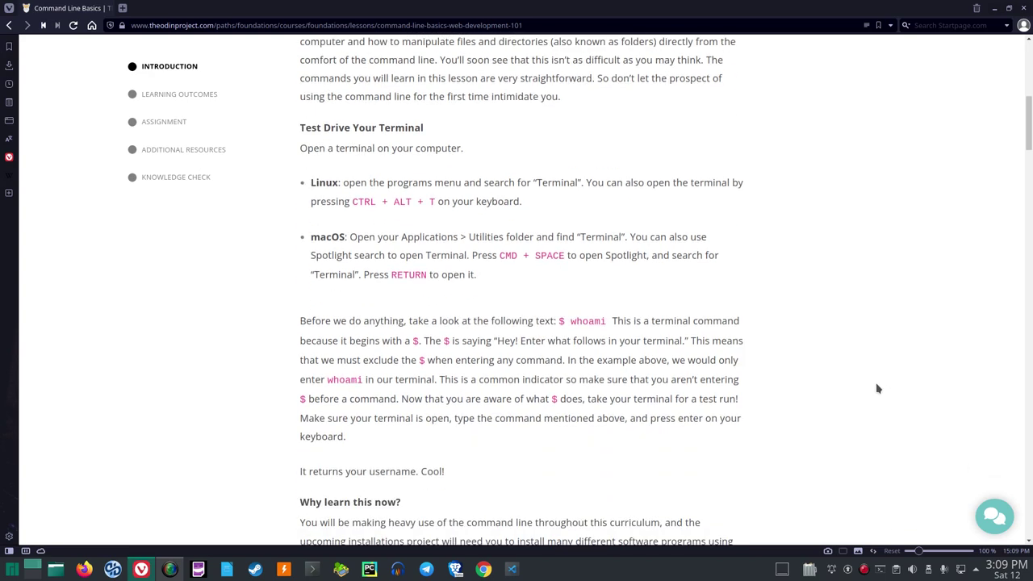
scroll(878, 389, "down", 1)
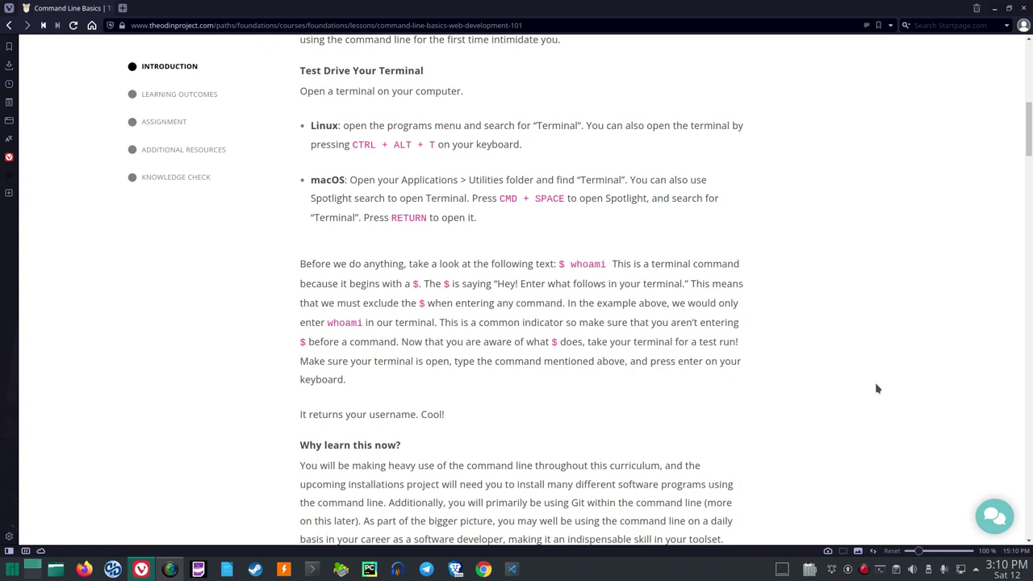
scroll(878, 389, "down", 1)
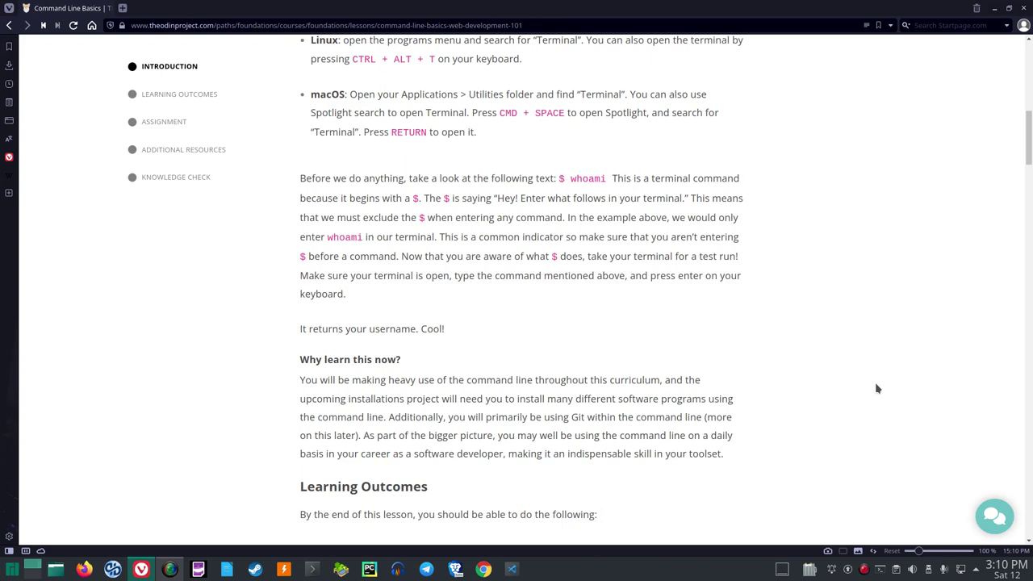
key("ctrl+alt+t")
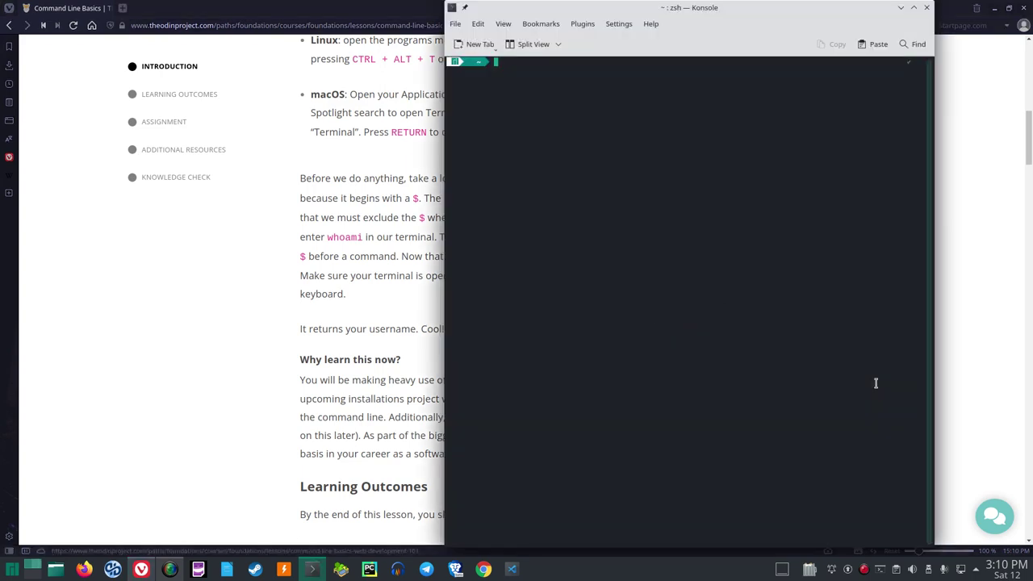
type("whoami")
key("Return")
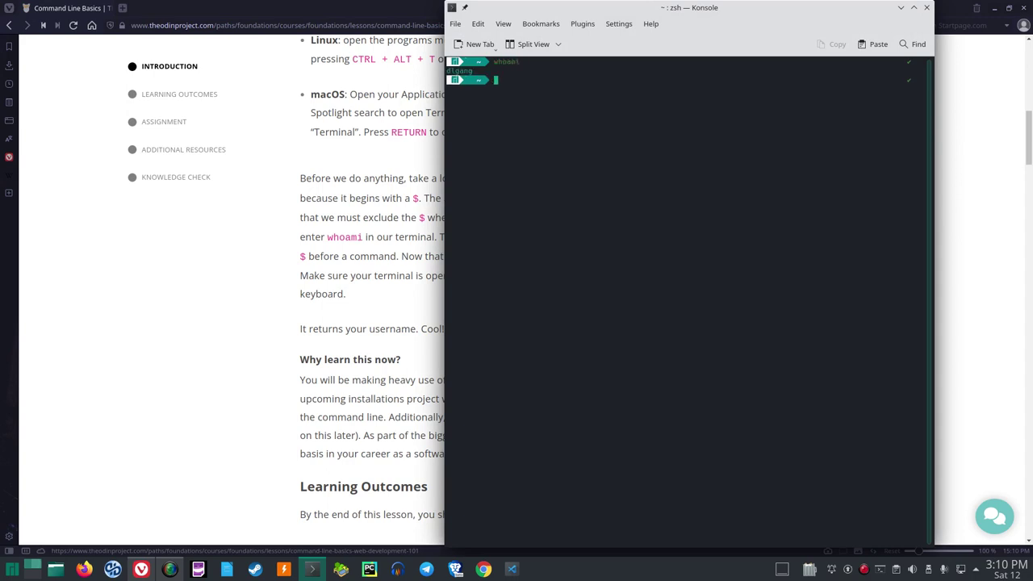
left_click(927, 8)
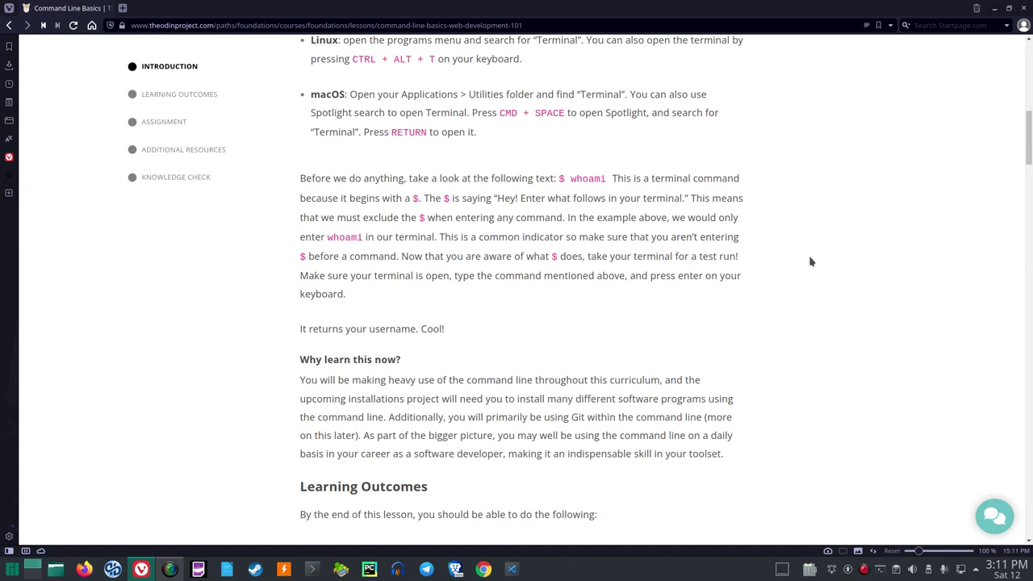
Read the lesson through its Assignment section and open the linked chapter 1 of Conquering the Command Line in a new tab
scroll(780, 356, "down", 1)
scroll(781, 357, "down", 2)
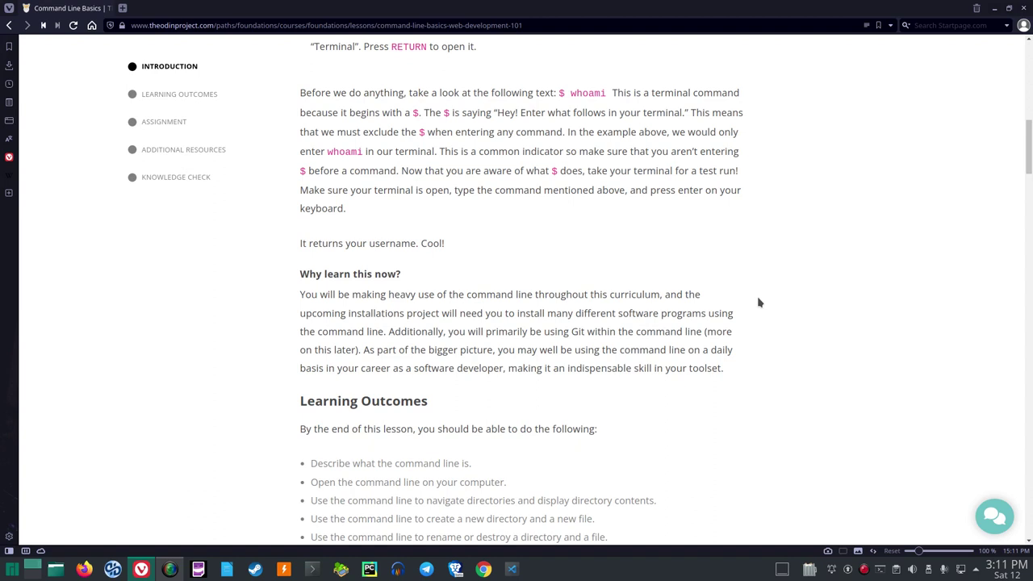
scroll(759, 303, "down", 4)
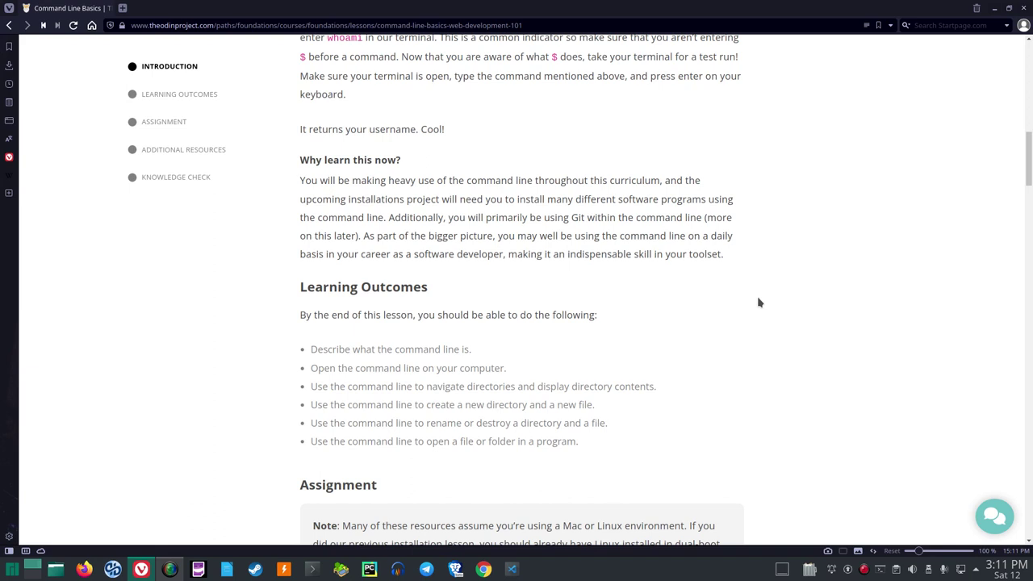
scroll(763, 302, "down", 2)
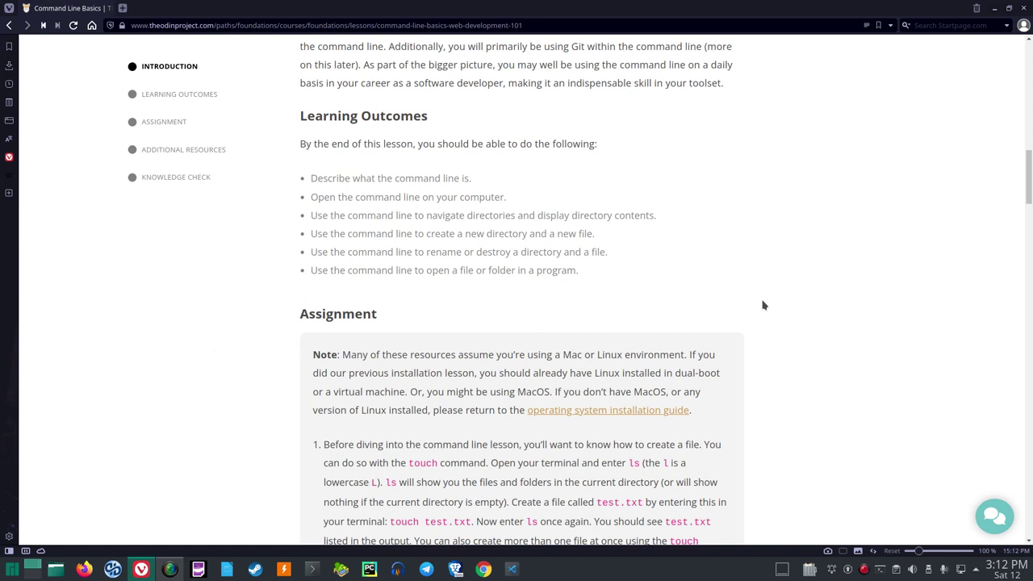
scroll(766, 310, "down", 3)
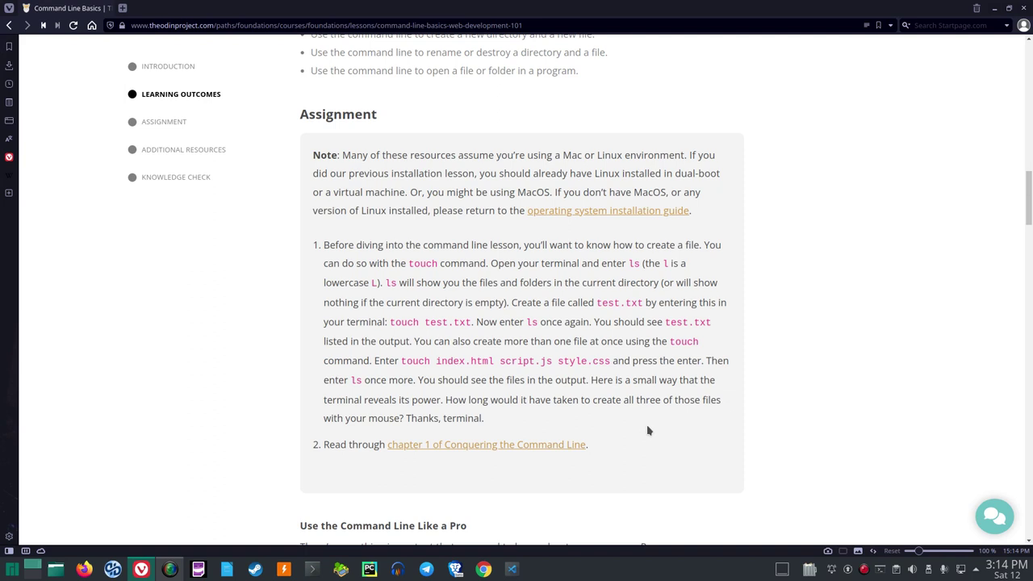
scroll(647, 431, "down", 1)
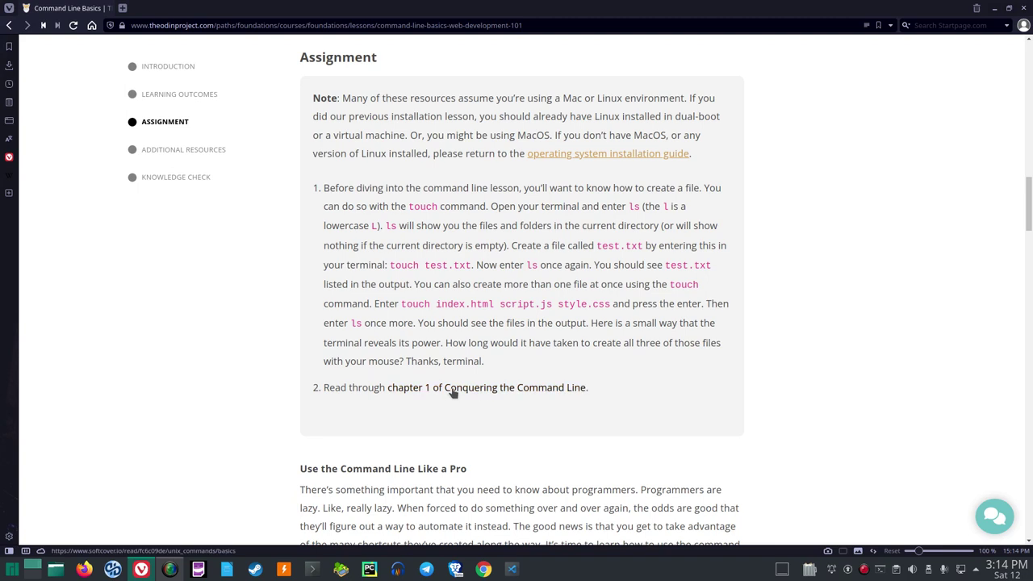
middle_click(453, 388)
key("alt+Right")
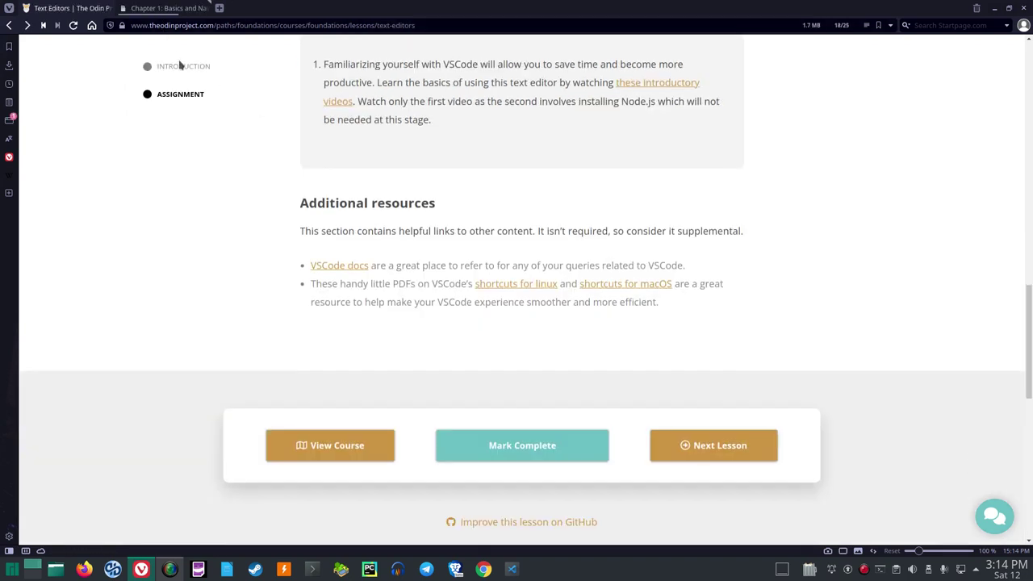
scroll(295, 282, "up", 6)
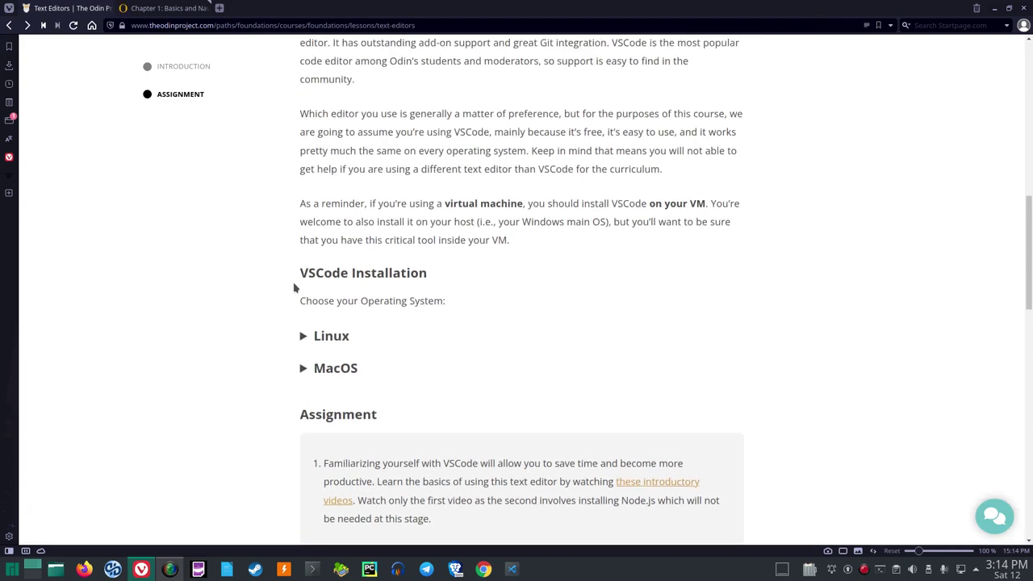
scroll(295, 288, "up", 8)
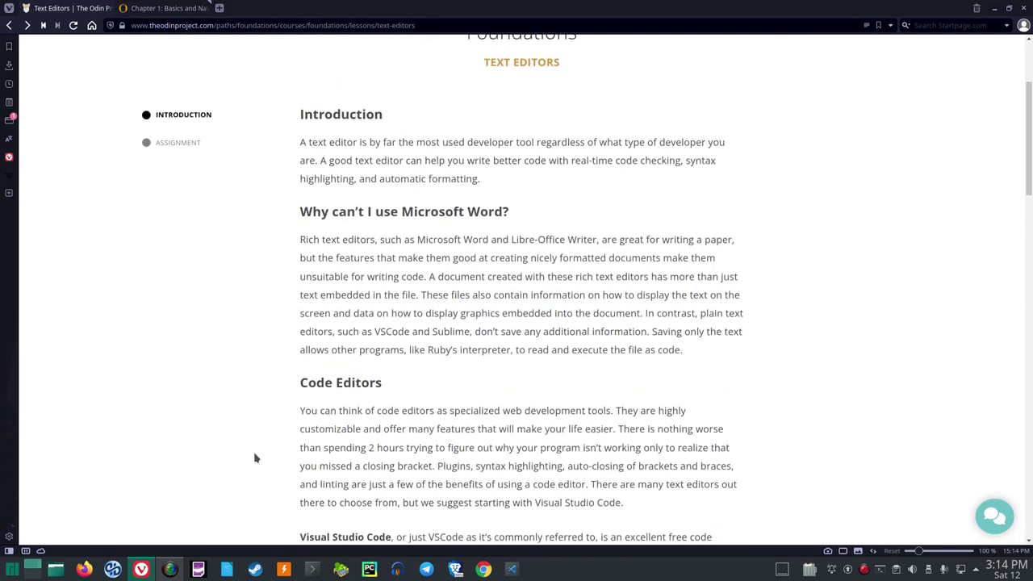
left_click(170, 569)
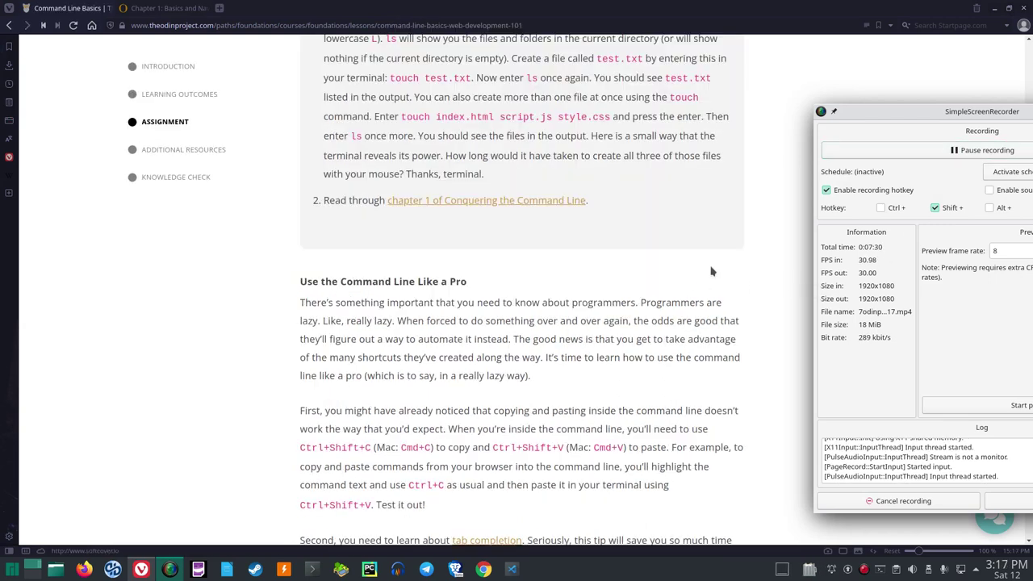
Look at the Chapter 1: Basics and Navigation page, return to the lesson, and read "Use the Command Line Like a Pro"
left_click(155, 10)
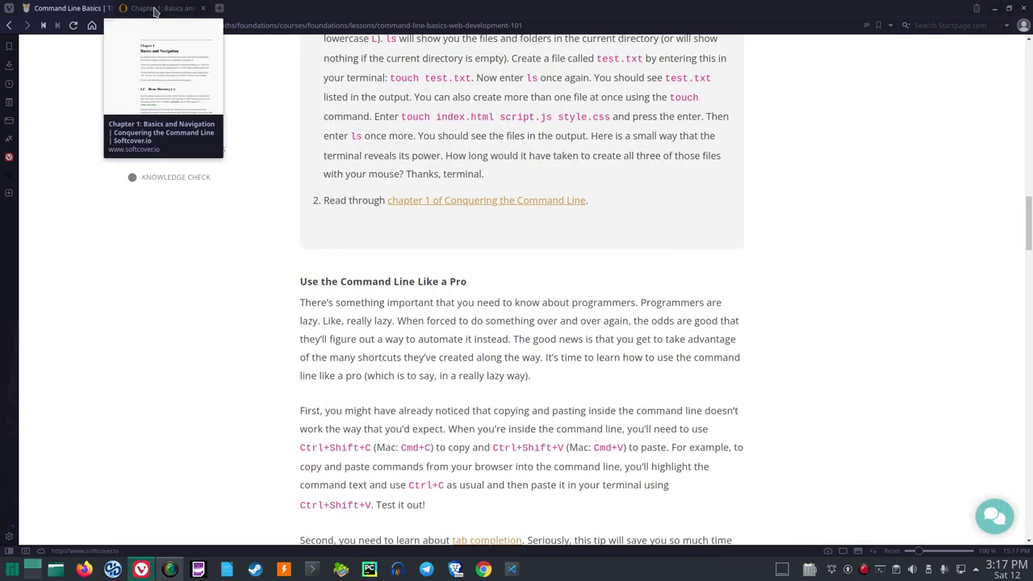
left_click(155, 10)
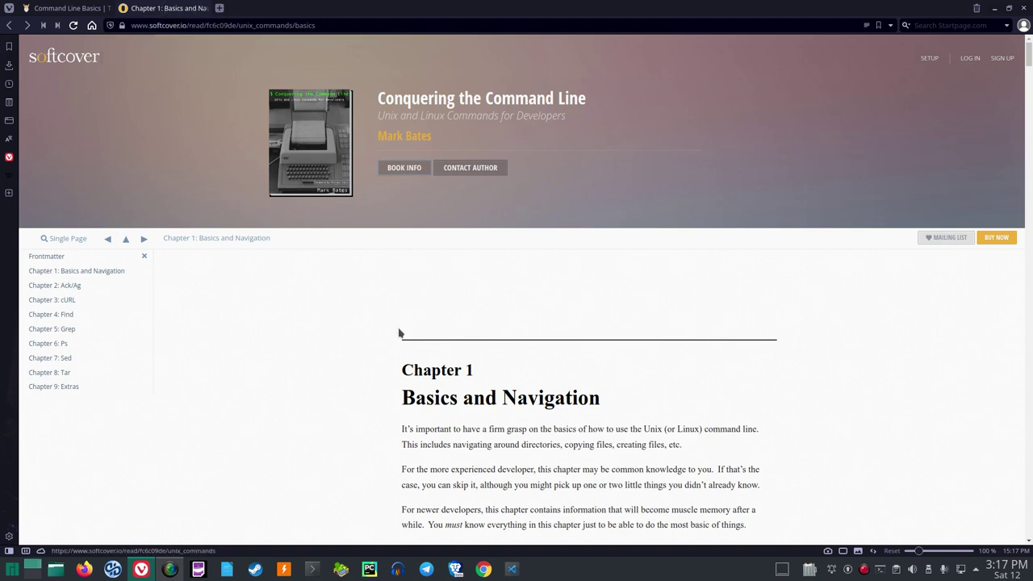
left_click(50, 7)
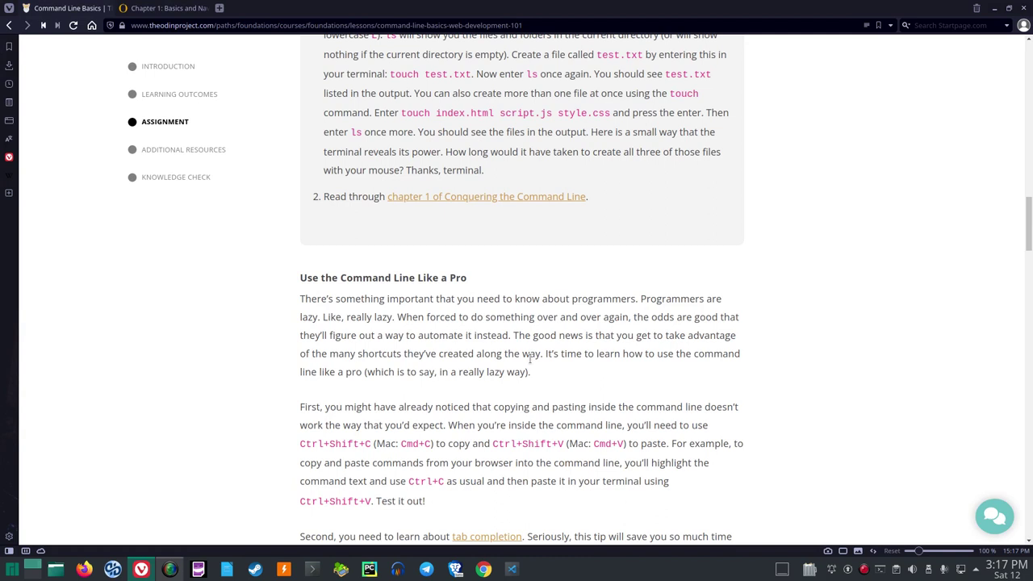
scroll(530, 361, "down", 1)
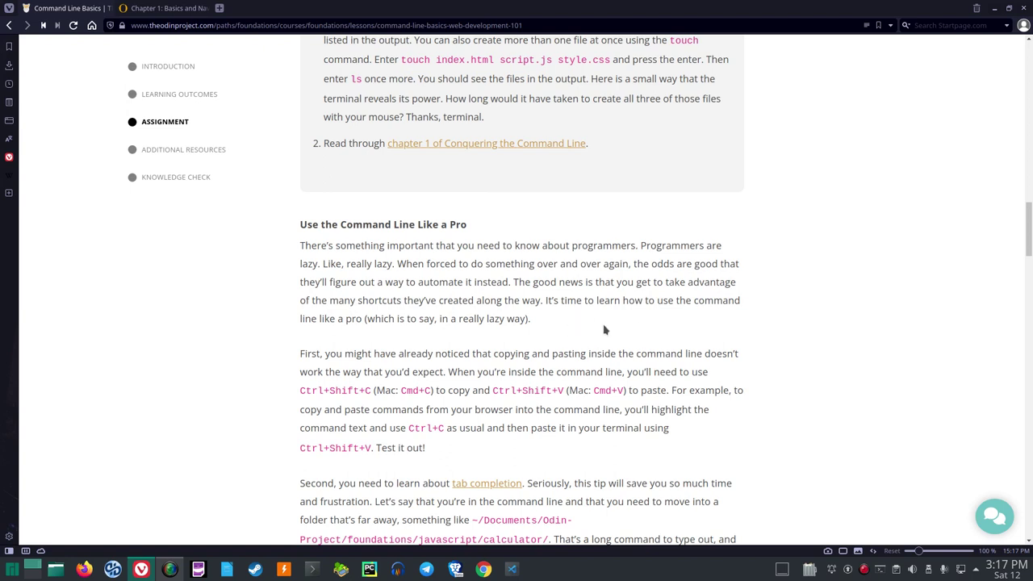
scroll(601, 331, "down", 1)
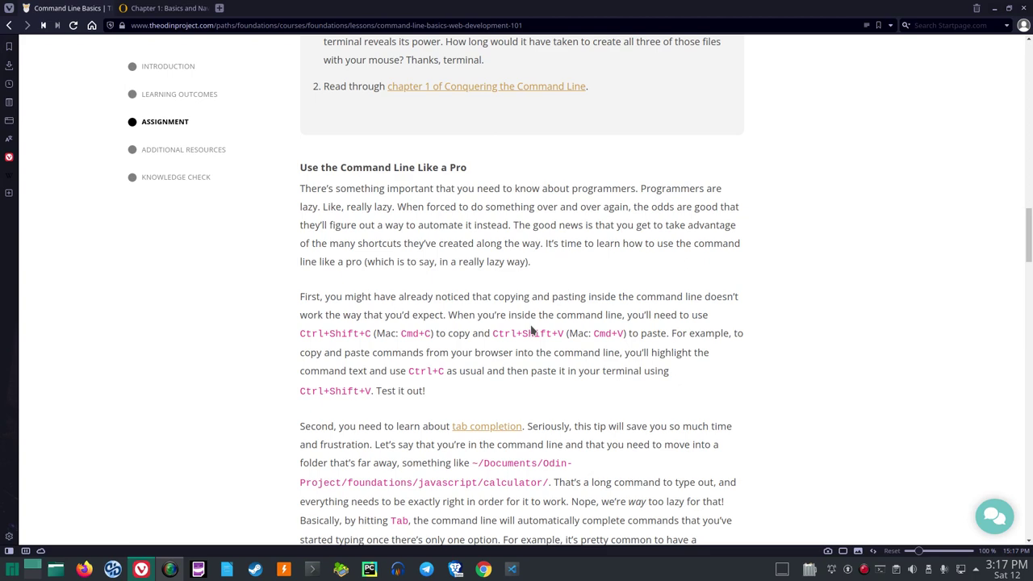
scroll(663, 376, "down", 1)
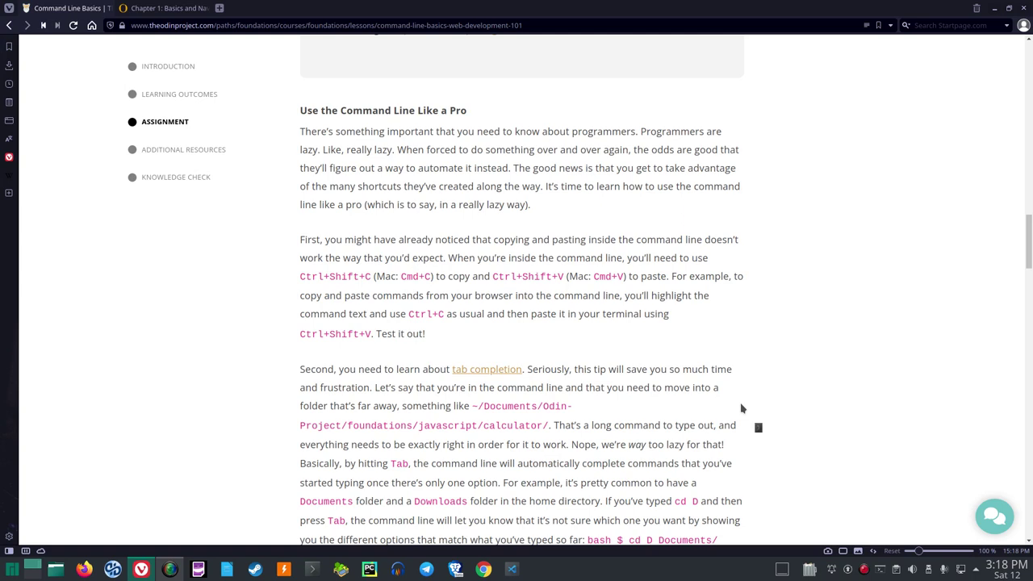
Open a new Konsole window and move it aside to uncover the lesson text about copying and pasting
key("ctrl+alt+t")
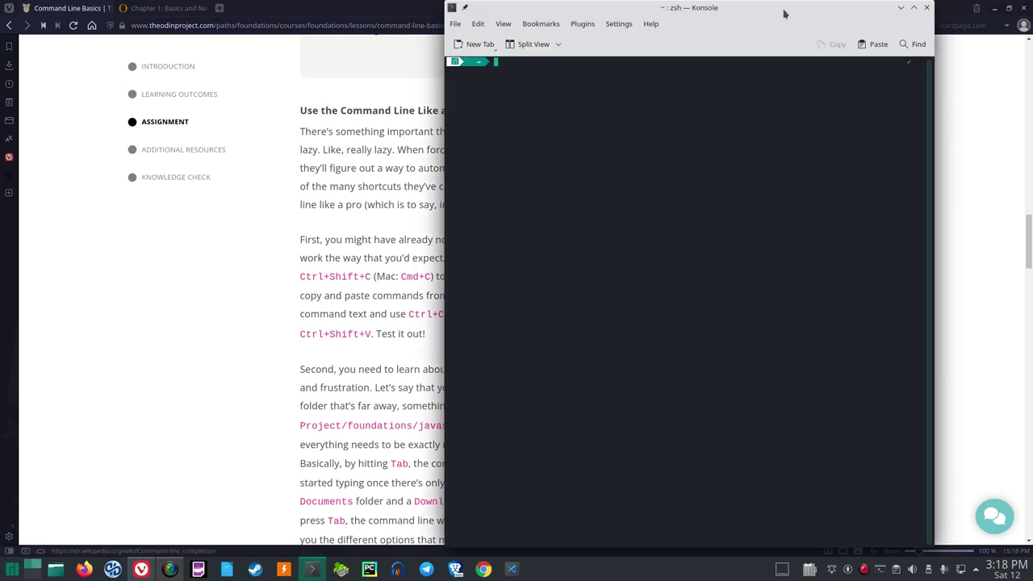
left_click_drag(789, 14, 872, 60)
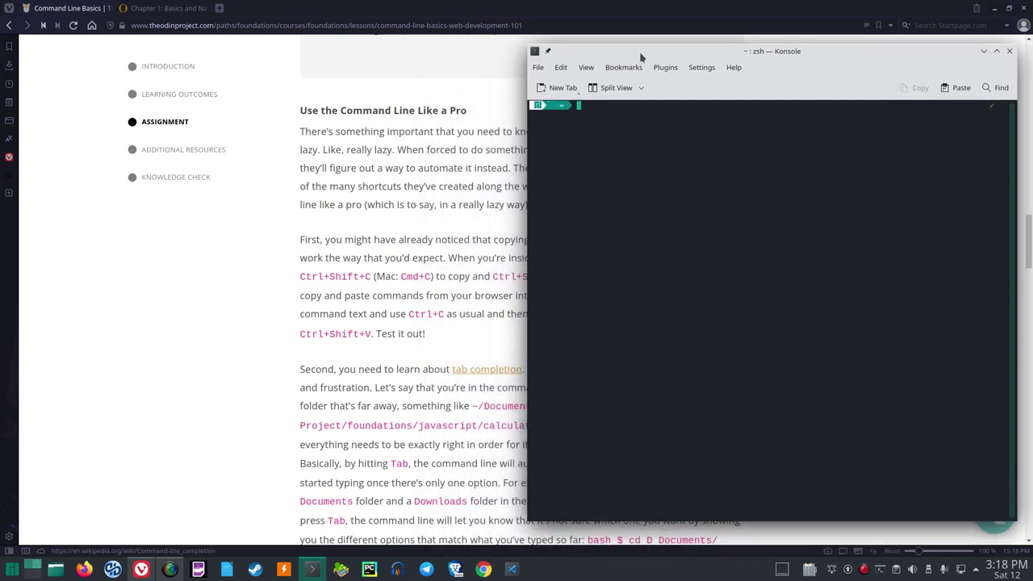
left_click_drag(641, 55, 703, 53)
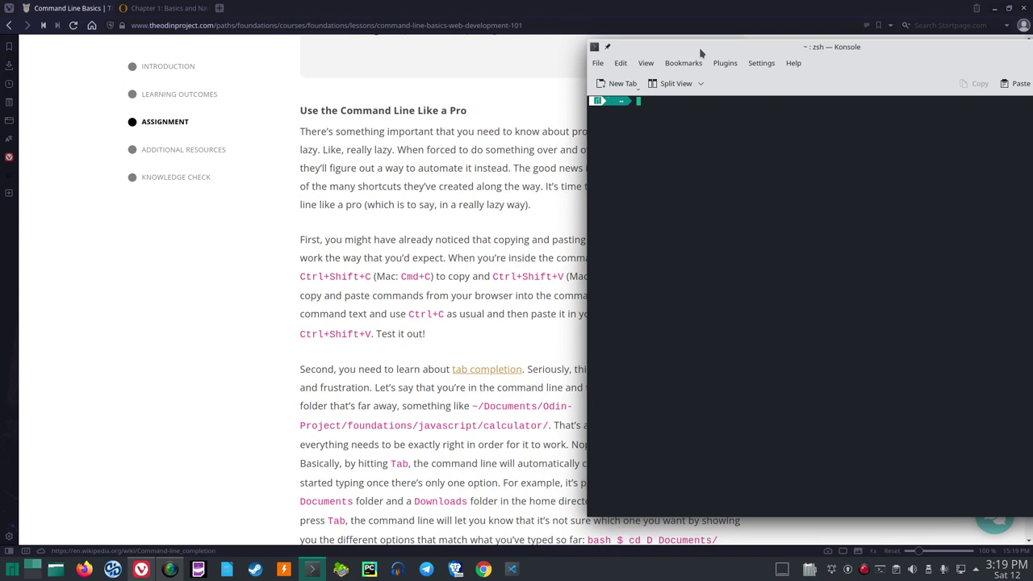
Copy the lesson text "Ctrl+C as usual and then paste it in your terminal using"
left_click(410, 319)
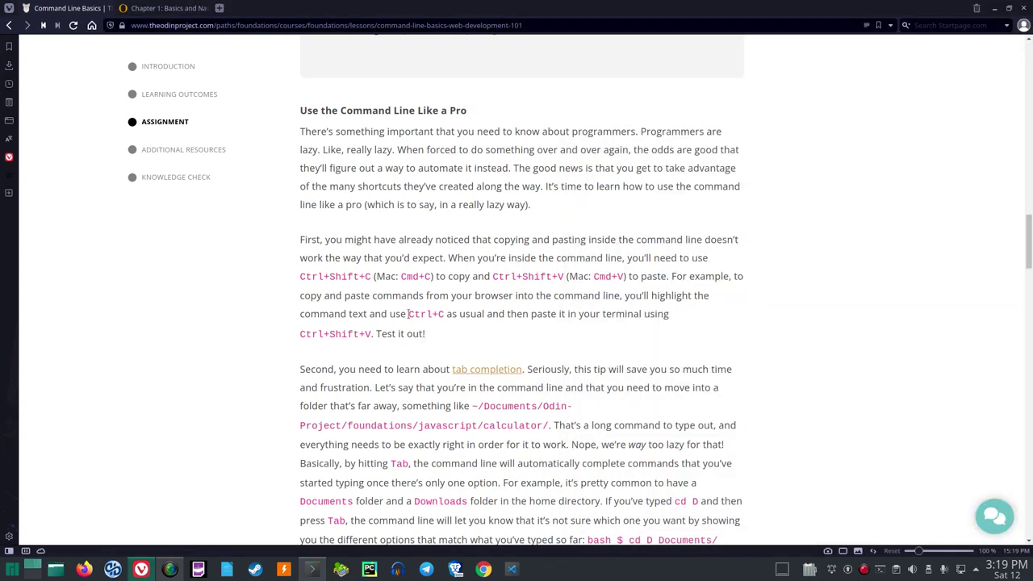
left_click_drag(410, 319, 669, 334)
key("ctrl+c")
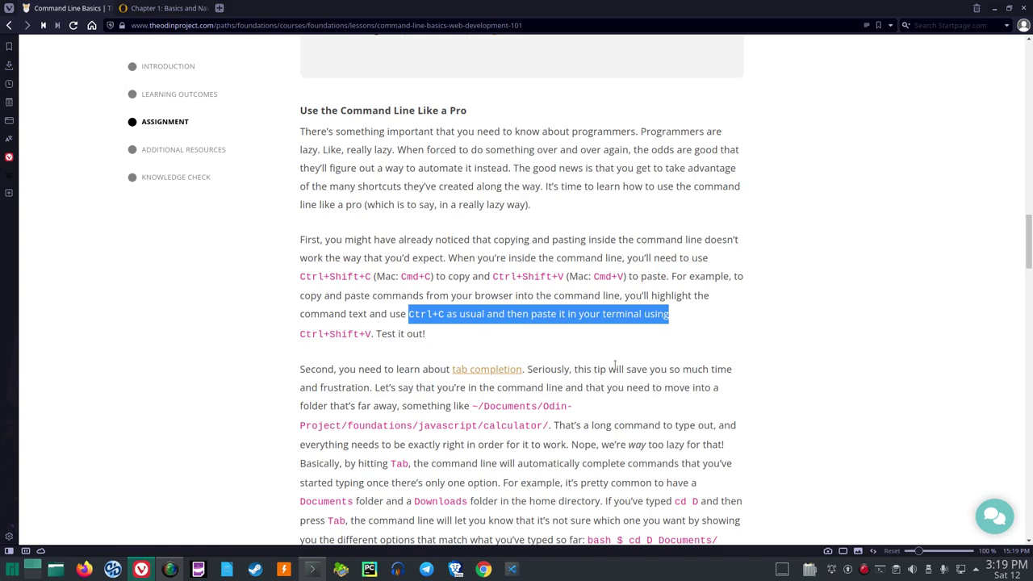
Bring the Konsole window back to the front and paste the copied lesson text at its prompt
left_click(782, 570)
left_click(781, 570)
left_click(322, 572)
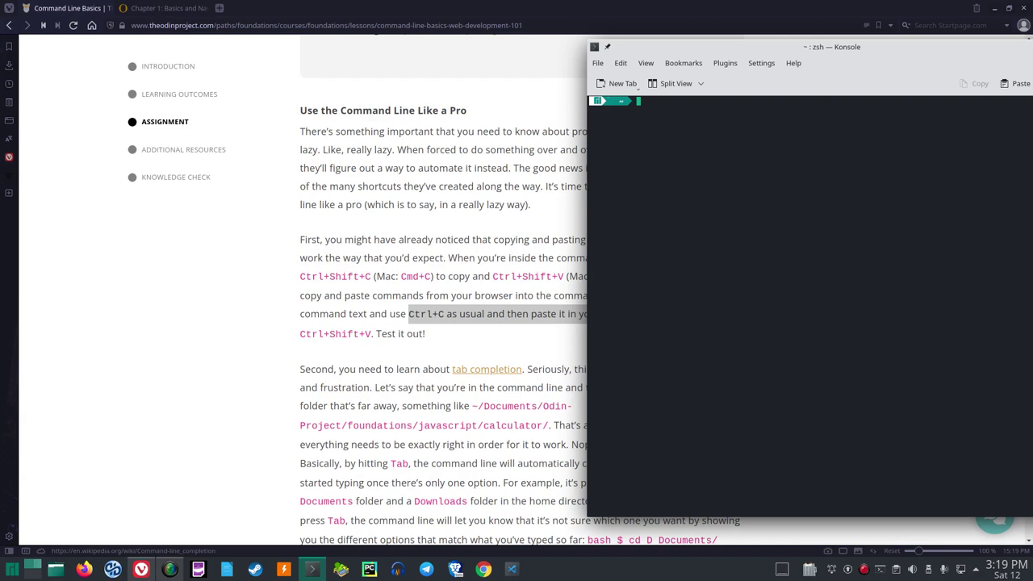
type("c")
key("BackSpace")
key("ctrl+shift+v")
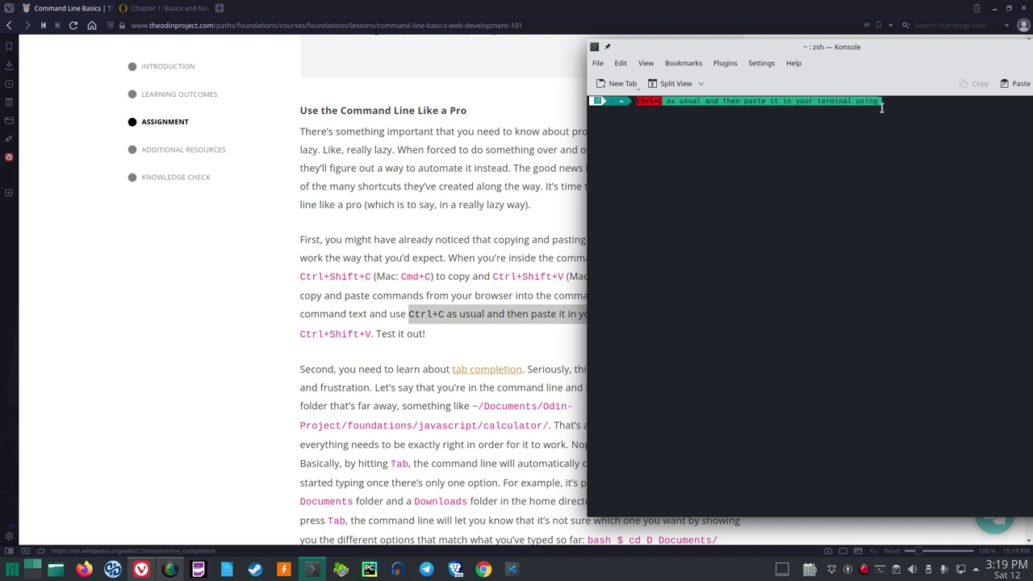
Move the Konsole window toward the middle of the screen and submit the pasted text without its final "g"
left_click_drag(890, 58, 698, 79)
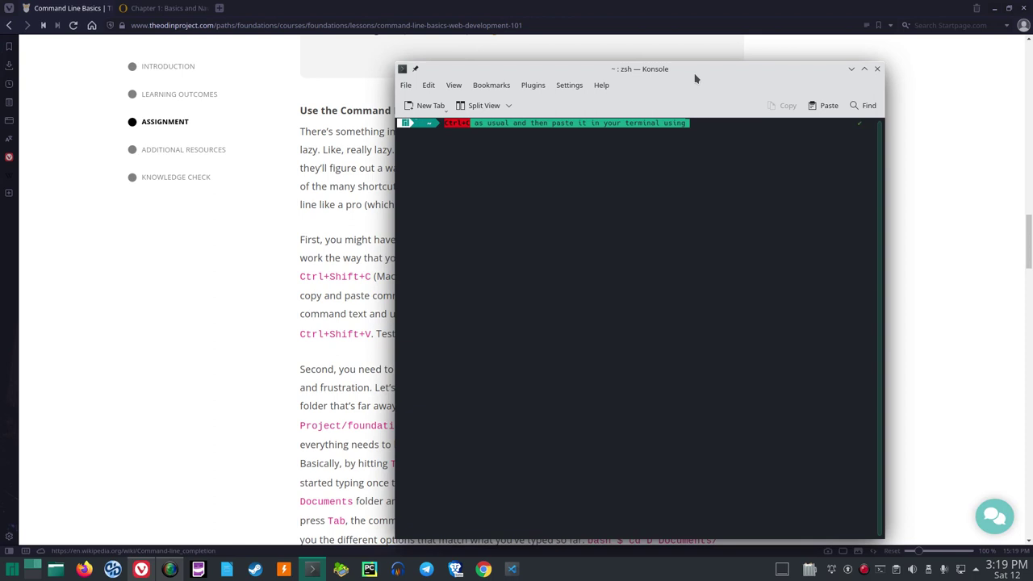
key("BackSpace")
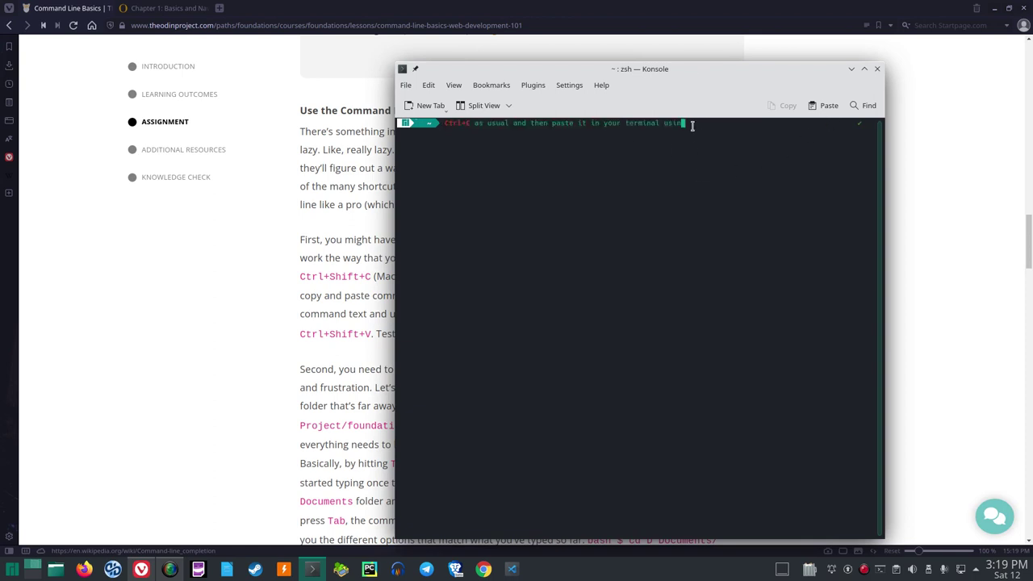
key("ctrl+c")
Empty the terminal with the clear command and close the Konsole window
type("clke")
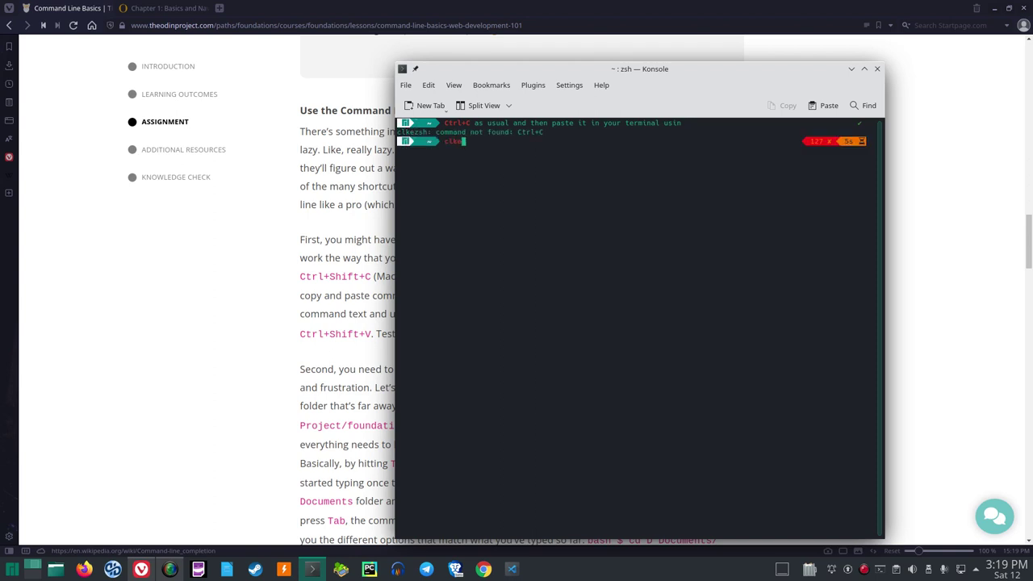
key("BackSpace")
key("BackSpace")
type("ear")
key("Return")
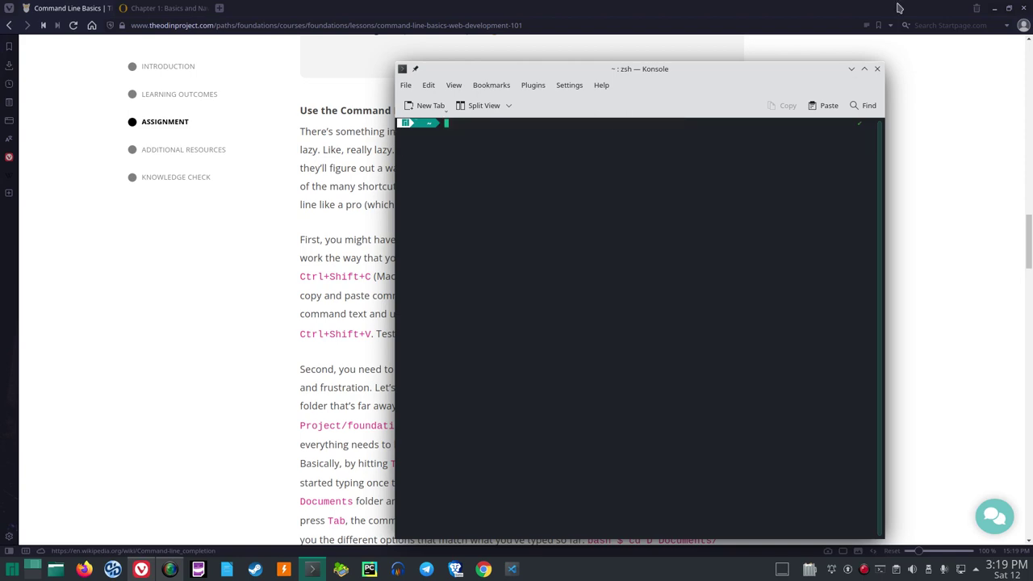
left_click(877, 69)
left_click(514, 345)
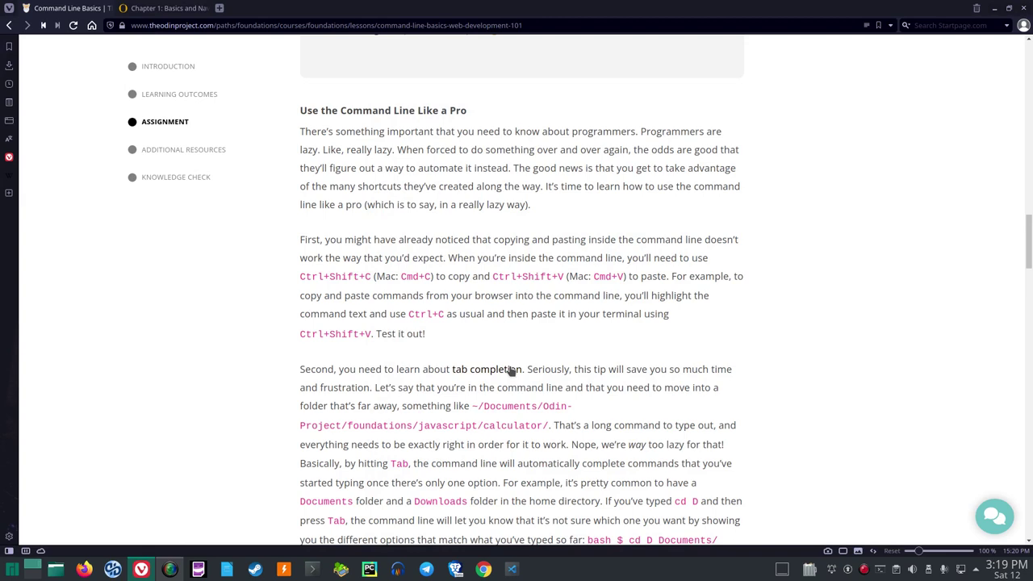
Read the lesson's tab completion paragraph, and list the home directory with dir in a new Konsole window
scroll(517, 368, "down", 2)
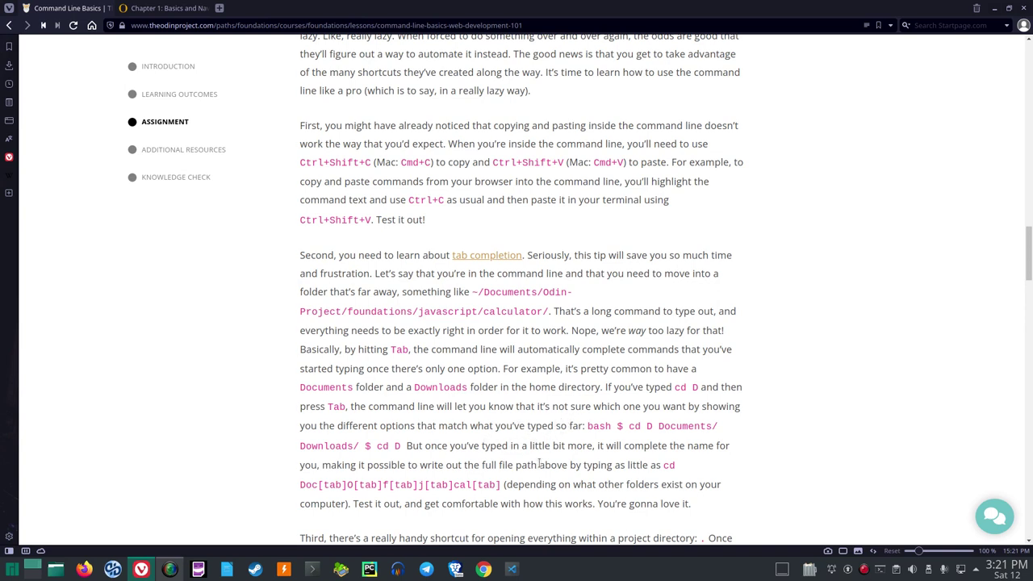
scroll(539, 464, "down", 3)
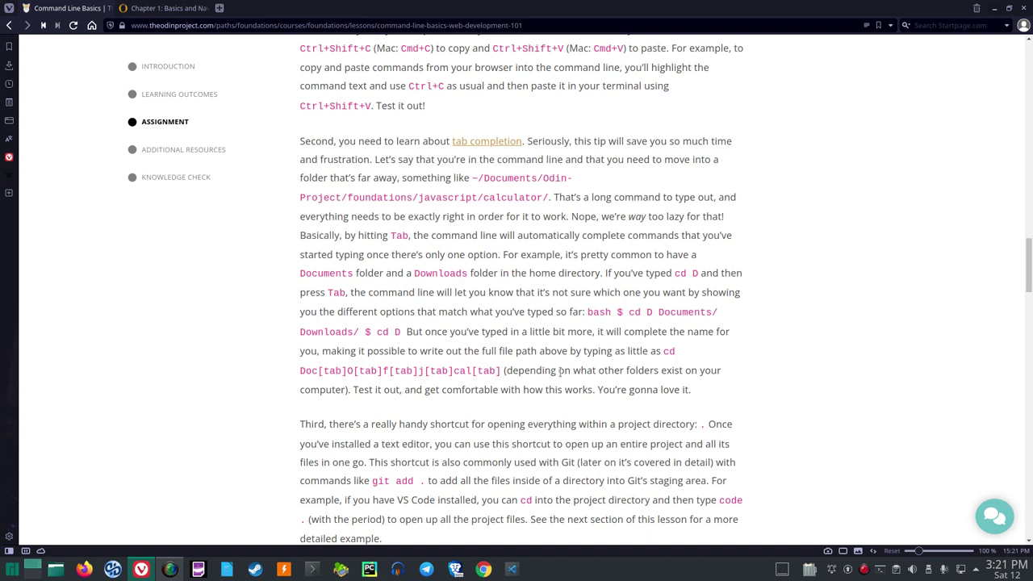
scroll(559, 370, "down", 1)
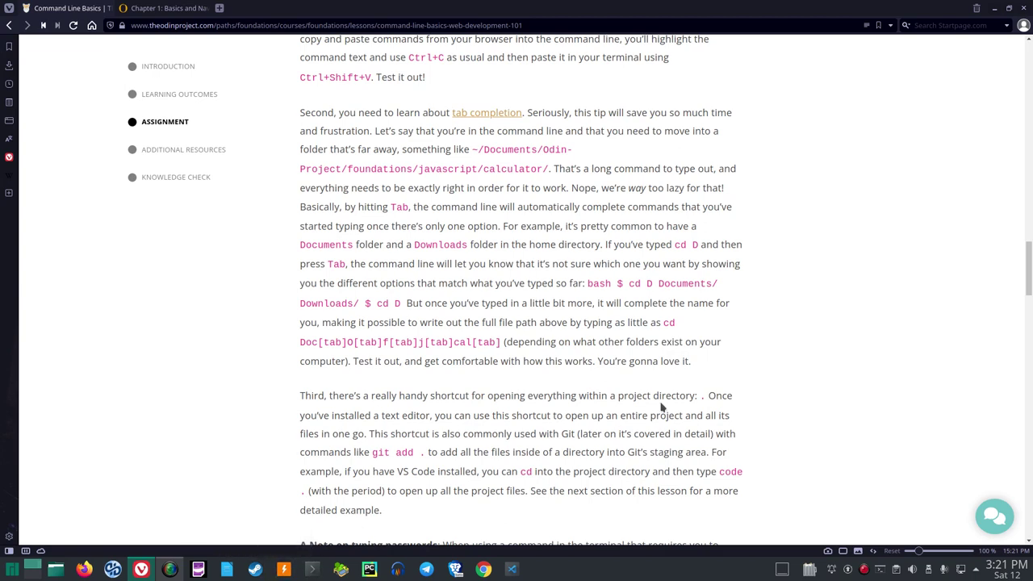
key("ctrl+alt+t")
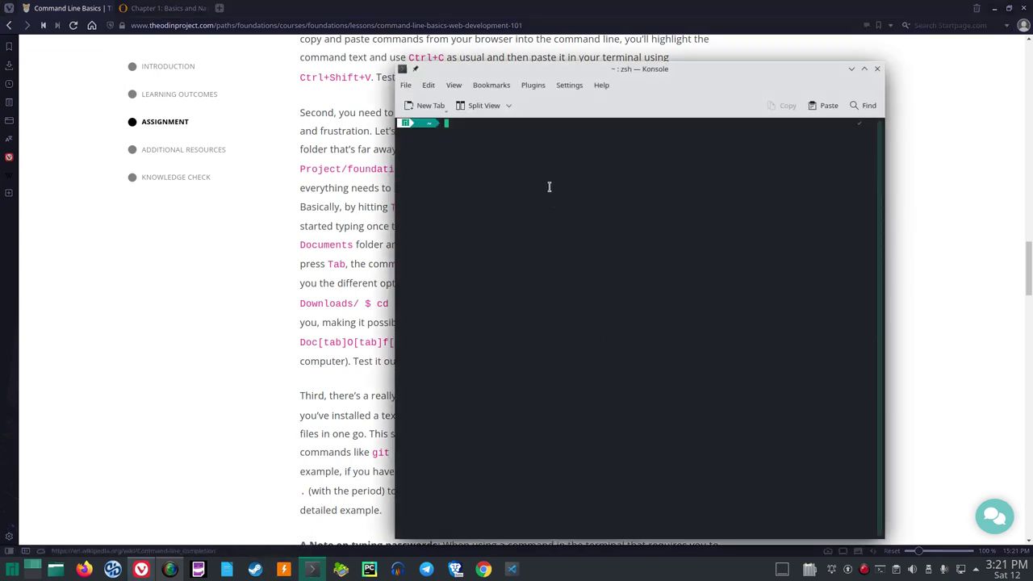
type("git")
key("Return")
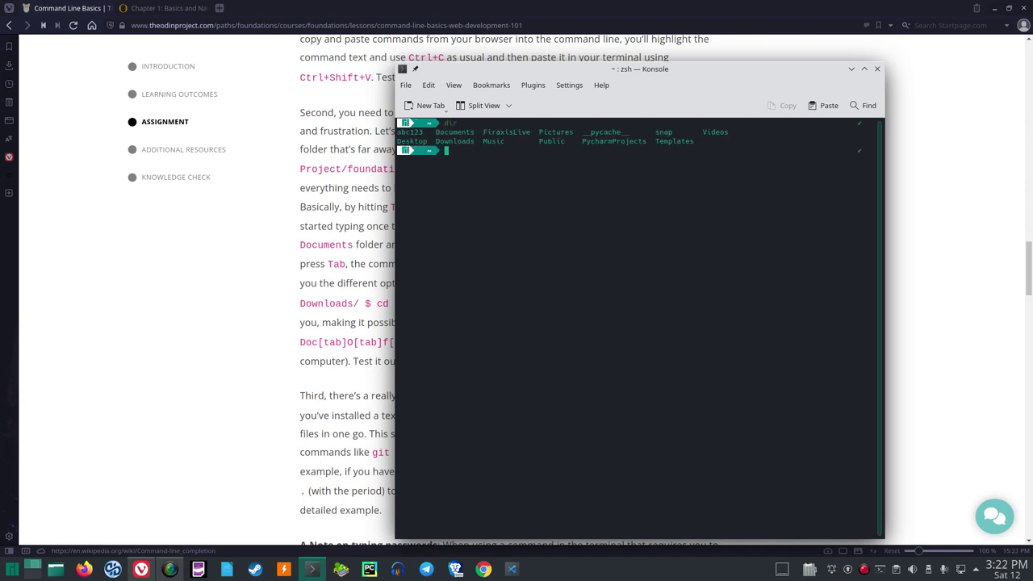
Try tab completion on "cd P" and "cd Py" at the prompt, and close the Konsole window
type("cd")
type("P")
key("Tab")
type("y")
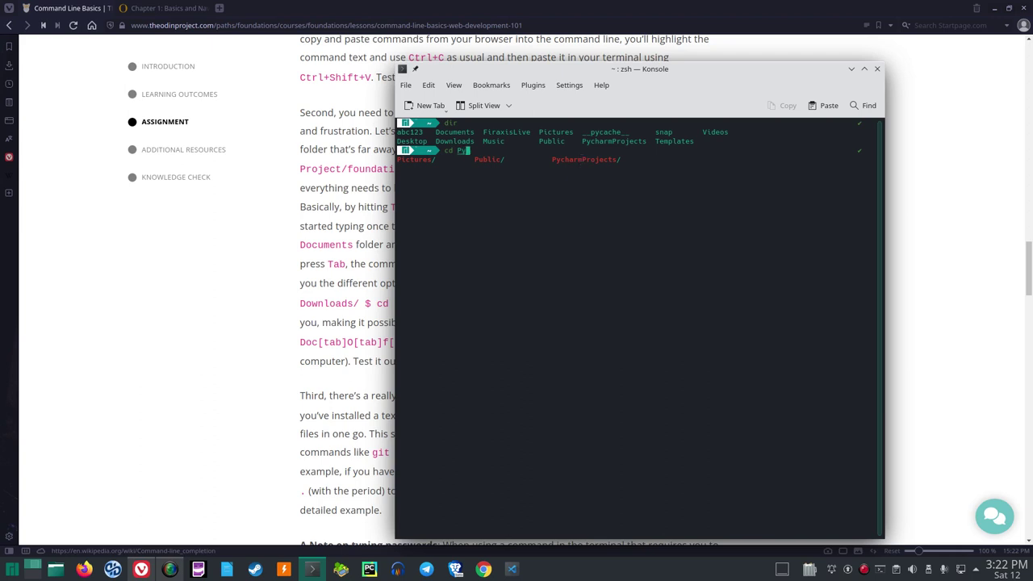
key("Tab")
left_click(877, 69)
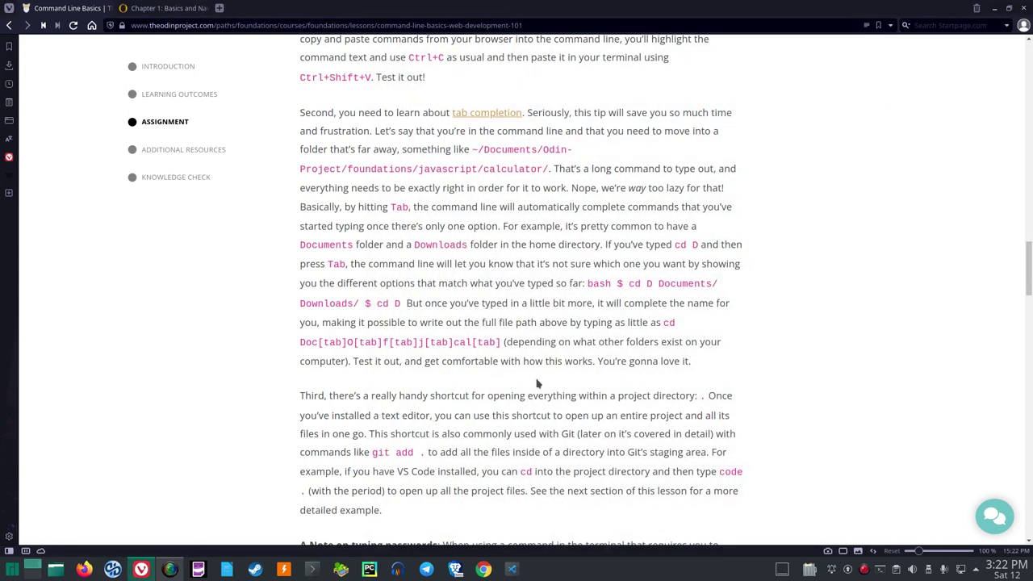
Read the lesson's paragraph on the "." project directory shortcut and the note on typing passwords
scroll(565, 391, "down", 1)
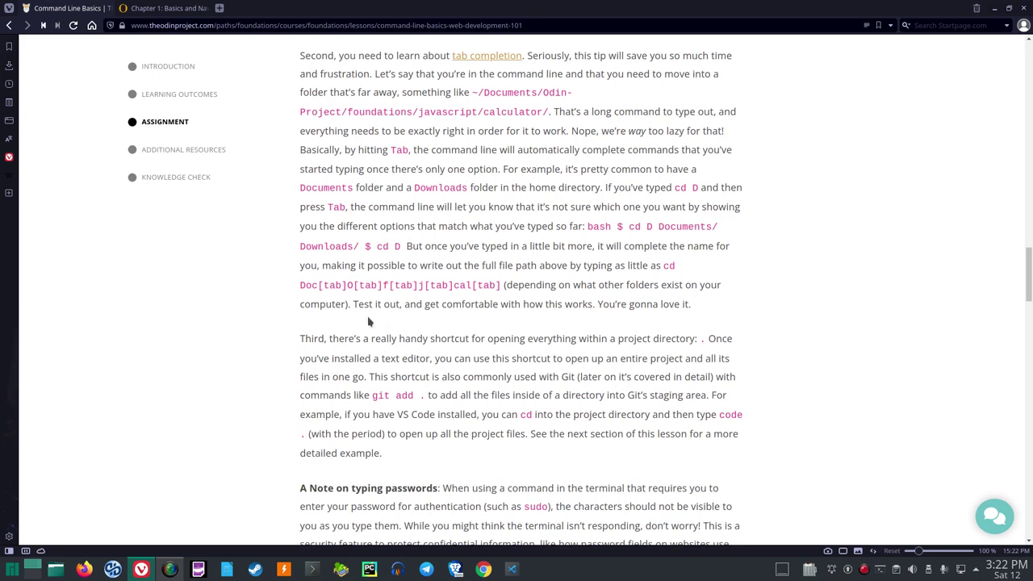
scroll(518, 325, "down", 2)
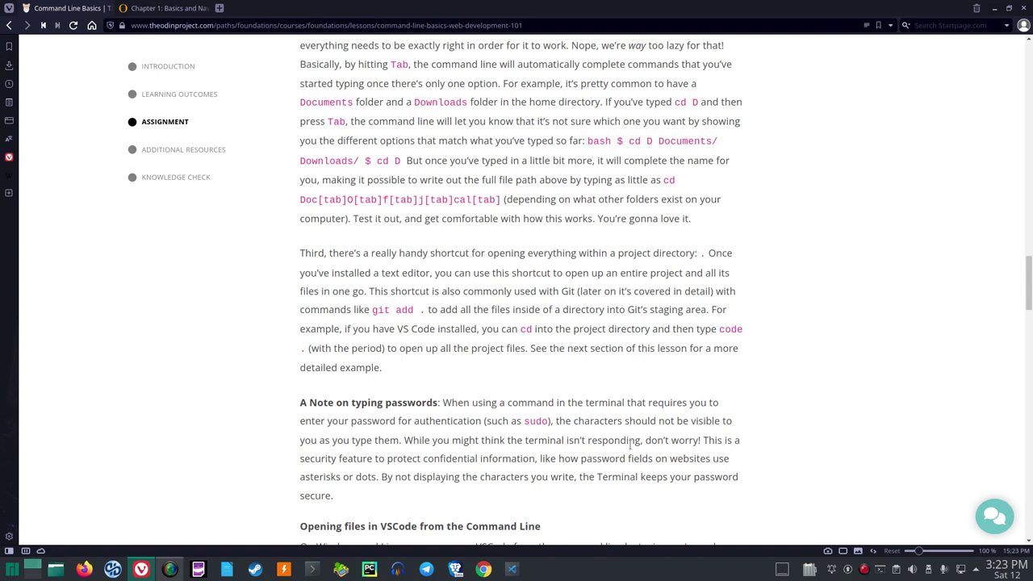
scroll(624, 443, "down", 3)
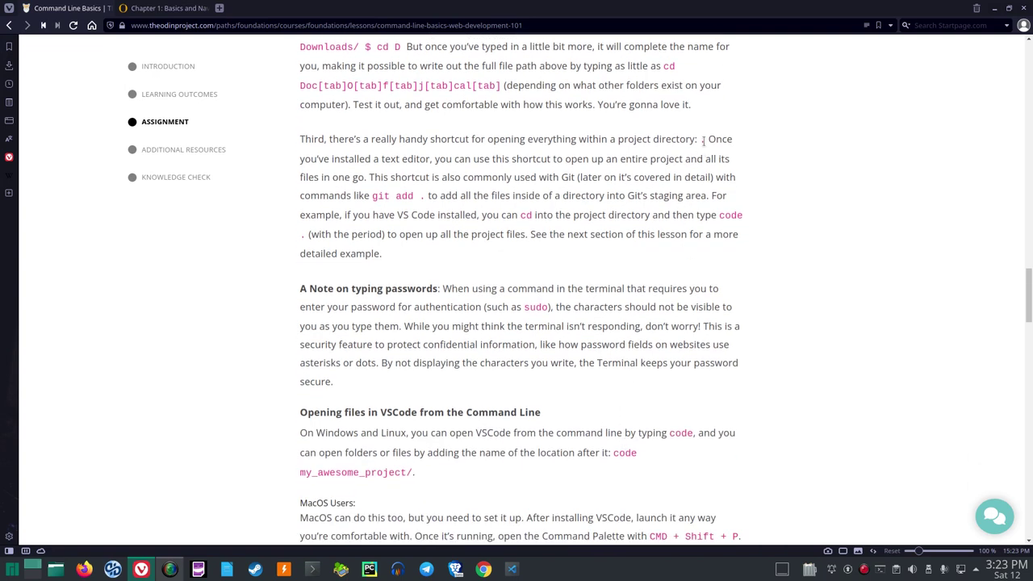
double_click(702, 140)
left_click(618, 277)
scroll(674, 380, "down", 2)
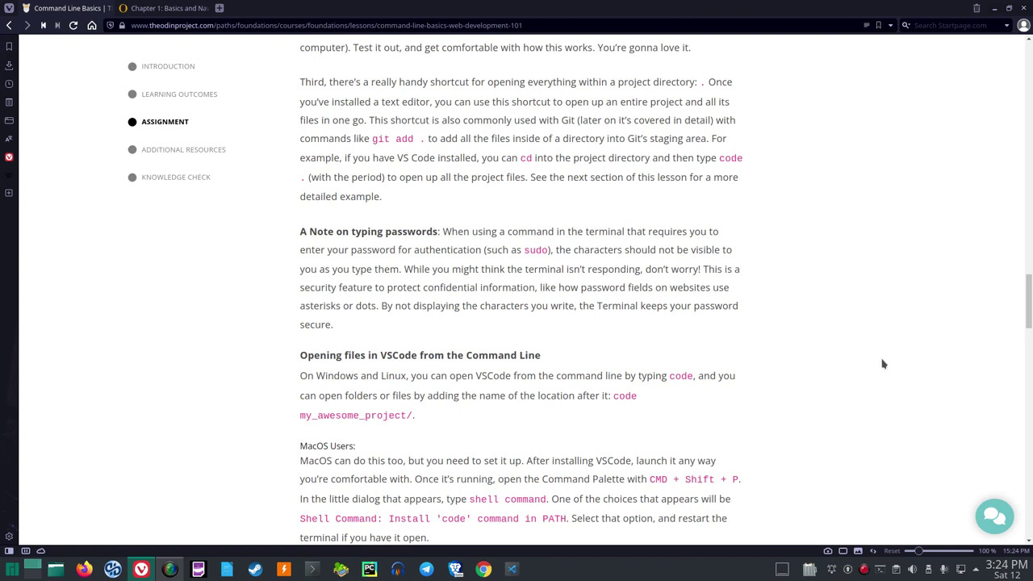
scroll(883, 362, "down", 1)
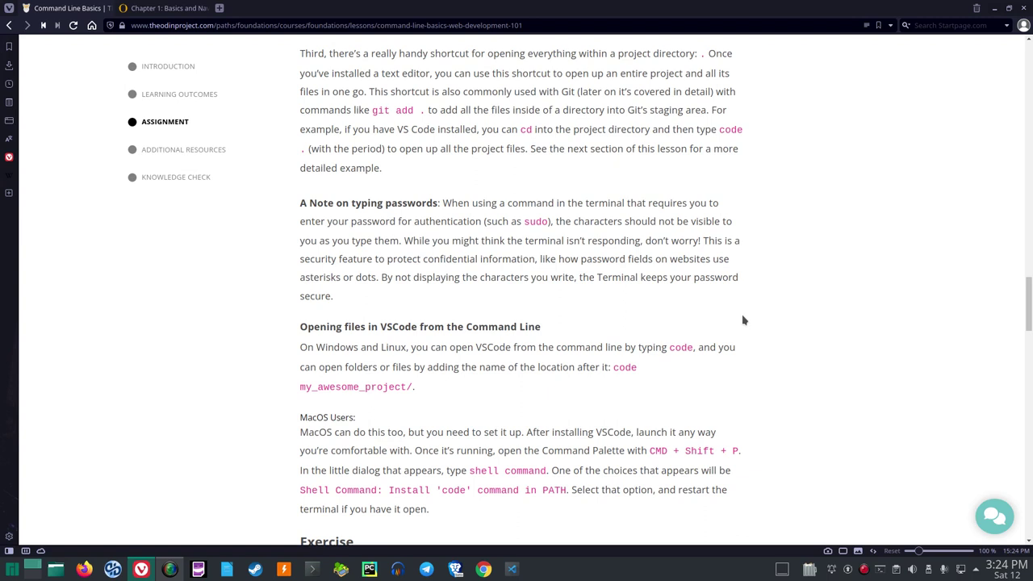
scroll(744, 319, "down", 1)
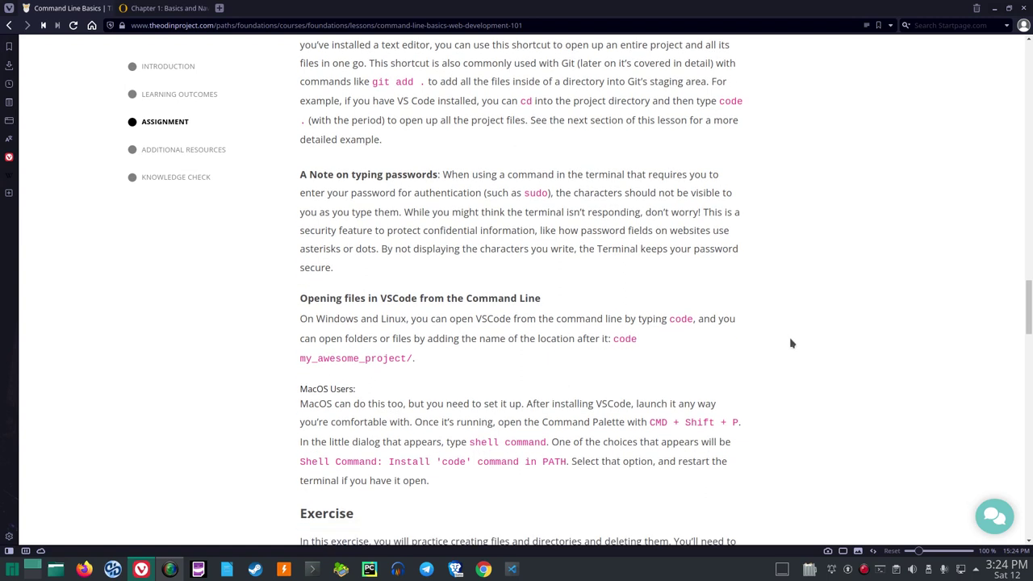
Read "Opening files in VSCode from the Command Line", highlighting the example folder my_awesome_project/, and the MacOS Users note
scroll(791, 331, "down", 1)
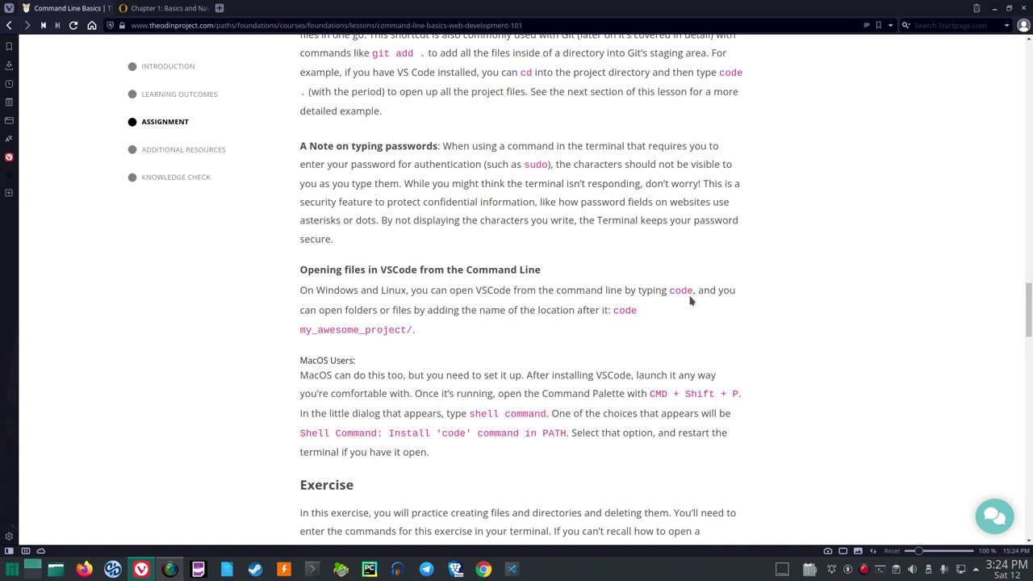
scroll(787, 348, "down", 1)
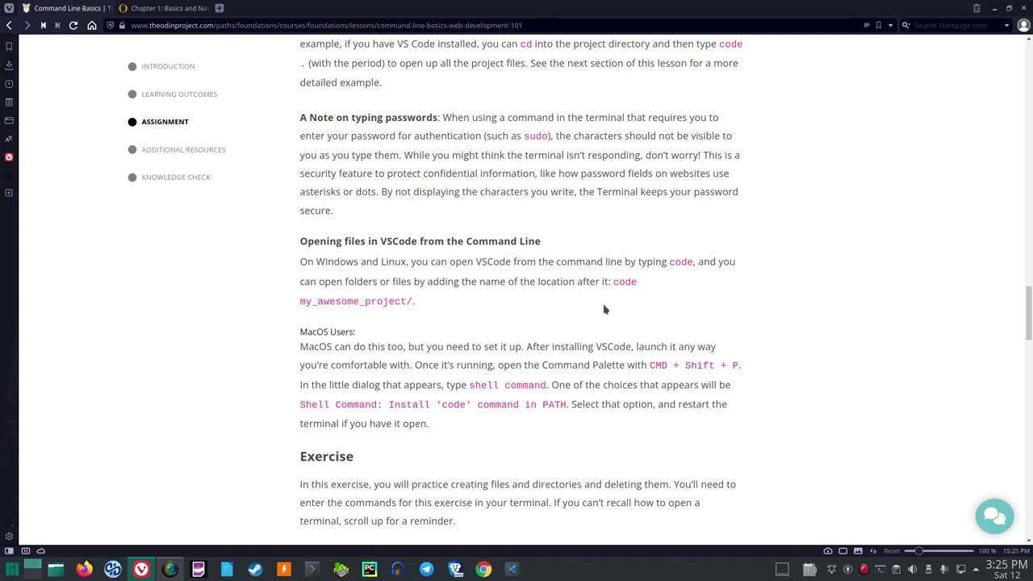
left_click_drag(614, 281, 640, 284)
left_click_drag(302, 301, 416, 304)
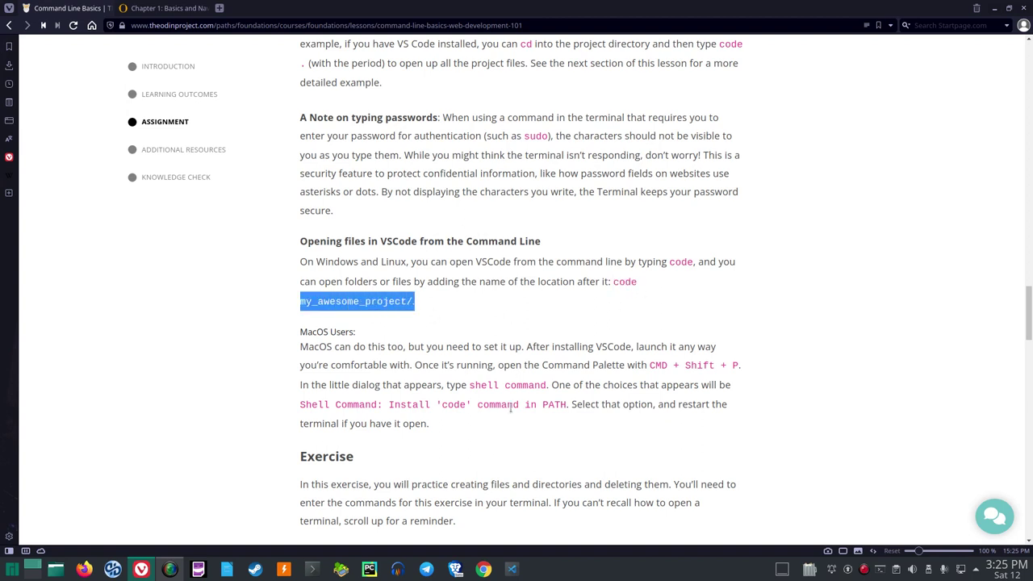
scroll(379, 348, "down", 1)
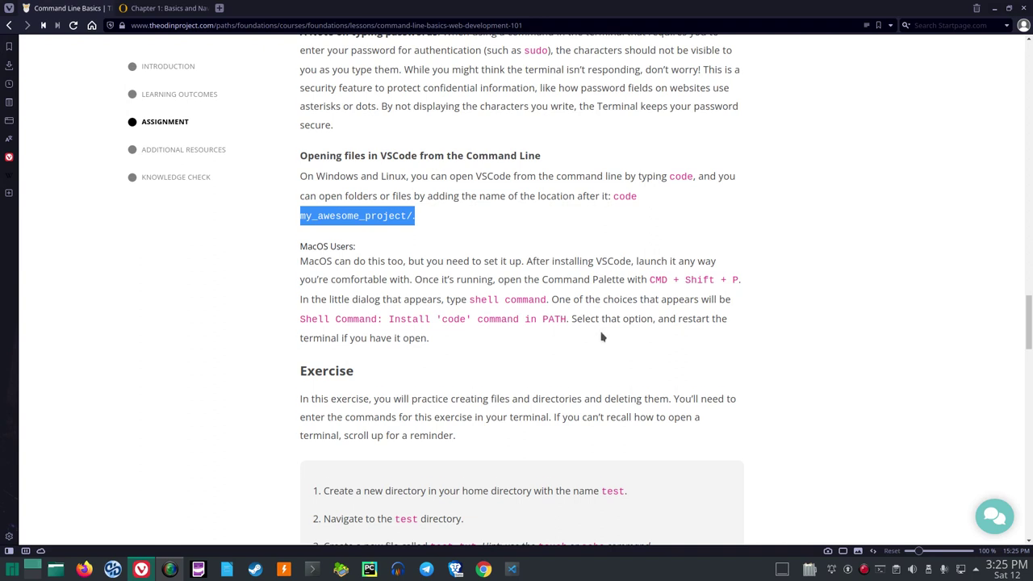
scroll(605, 335, "down", 1)
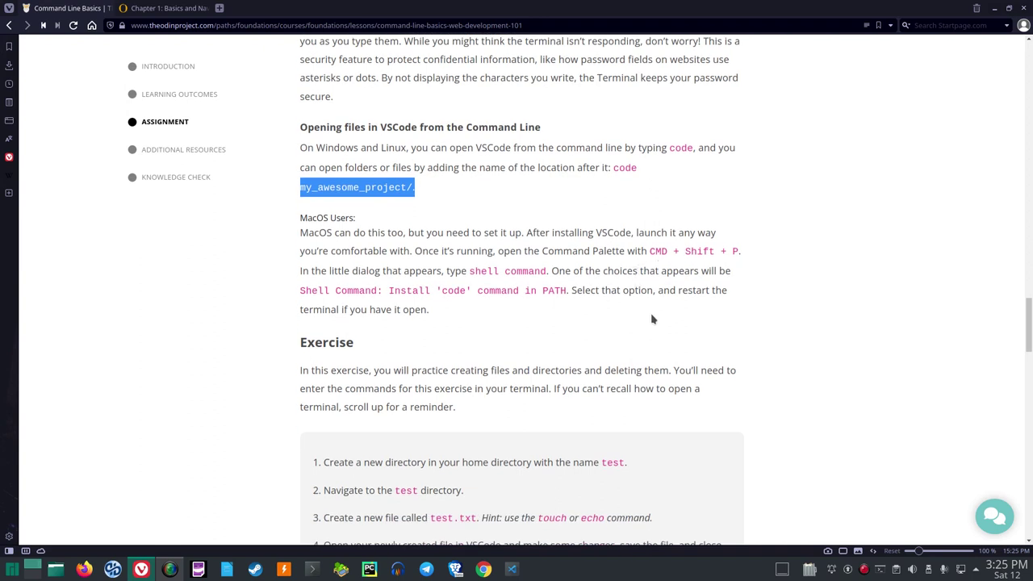
scroll(688, 266, "down", 1)
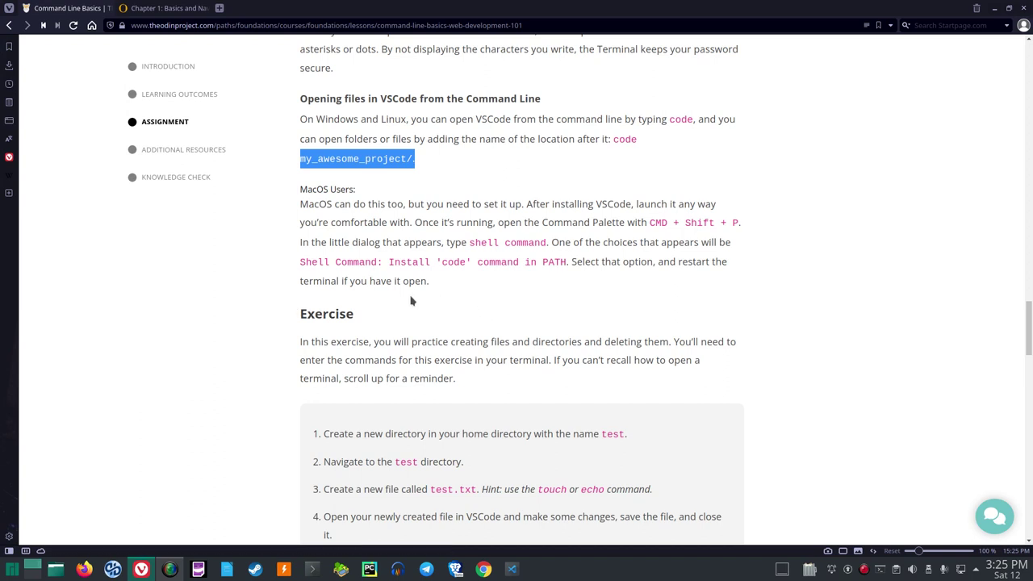
Read the Exercise instructions for creating, editing and deleting the test directory and the test.txt file
scroll(411, 300, "down", 3)
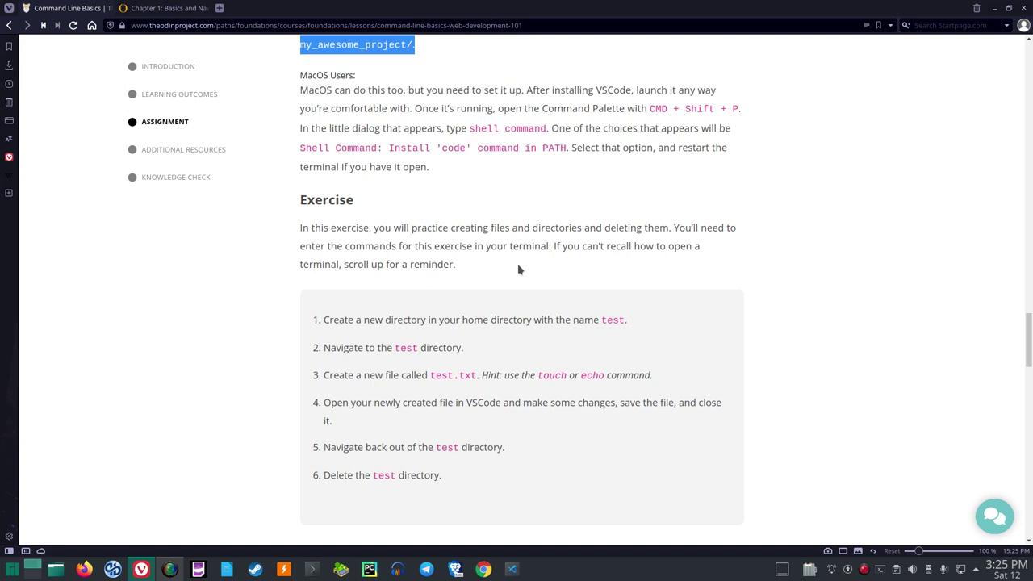
scroll(544, 266, "down", 1)
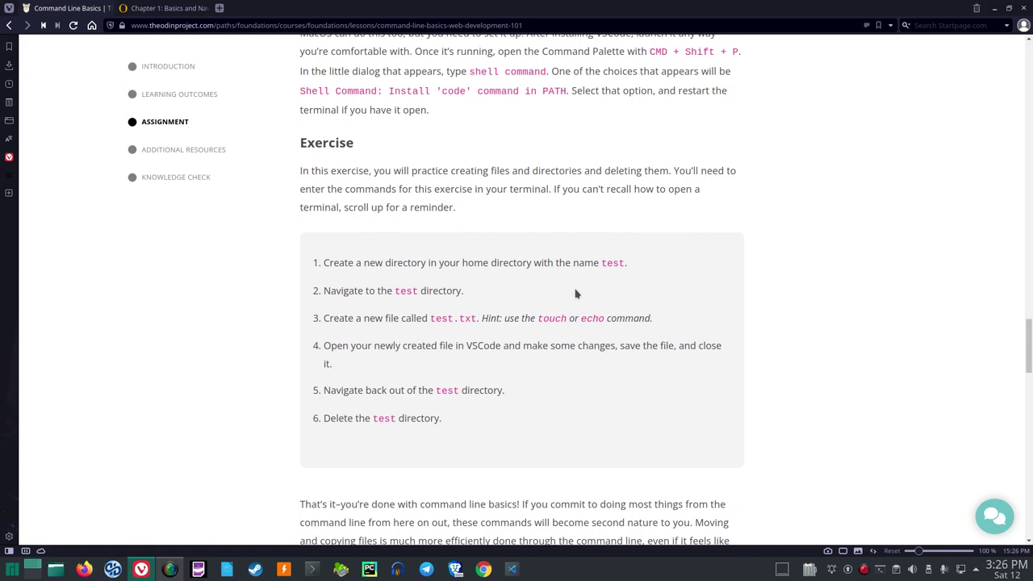
scroll(576, 294, "down", 1)
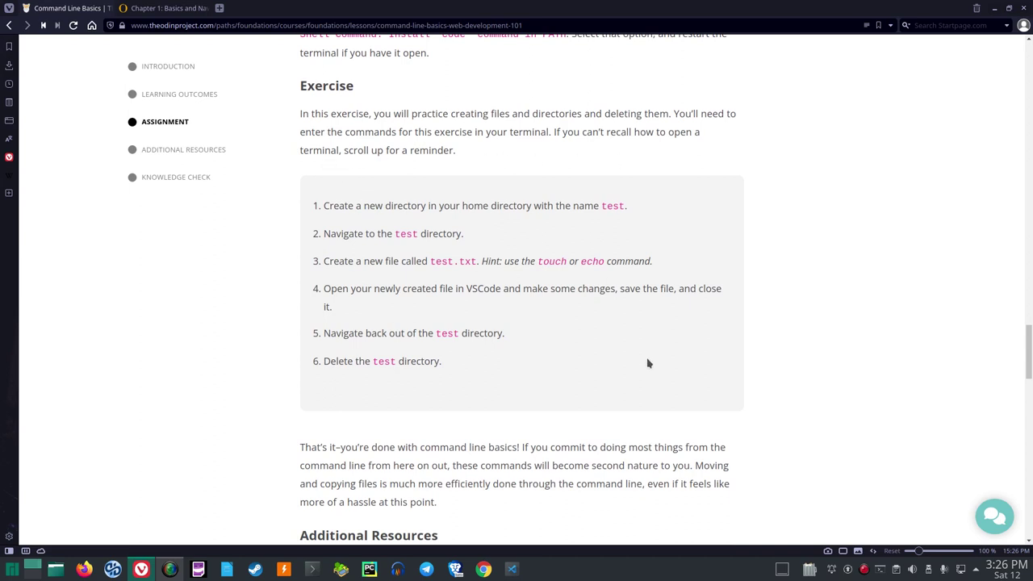
scroll(646, 359, "down", 1)
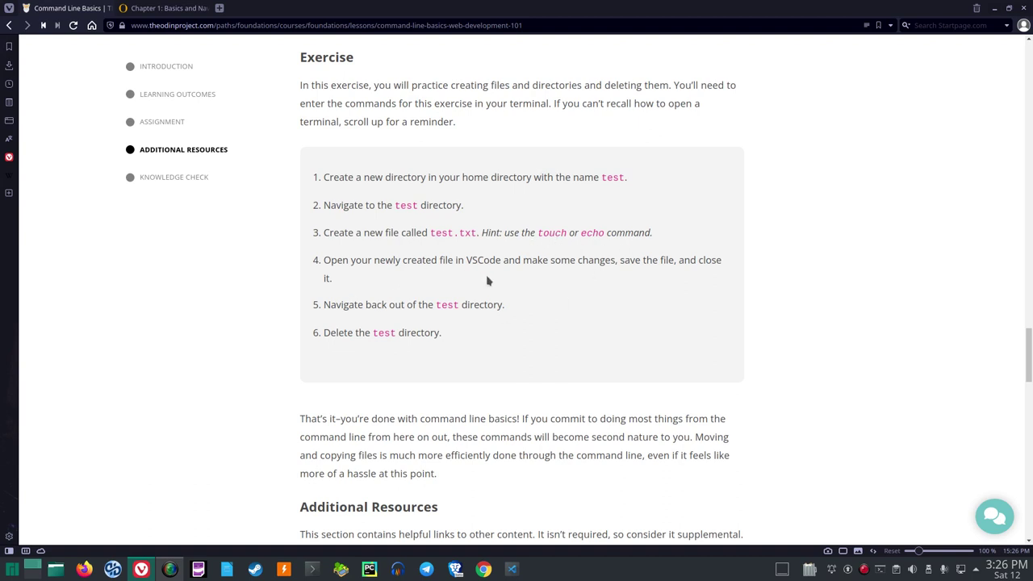
scroll(493, 280, "down", 1)
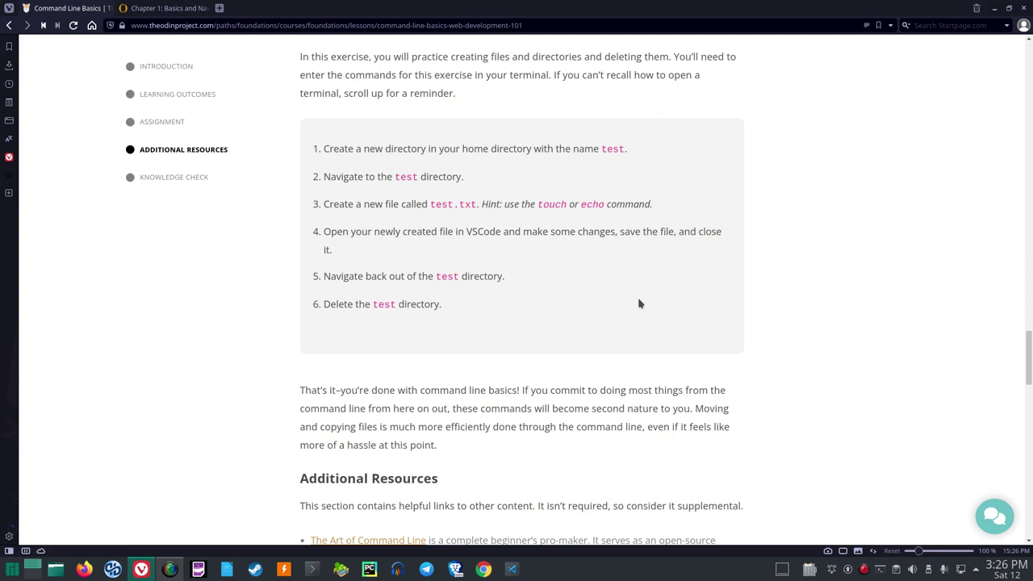
scroll(639, 303, "down", 2)
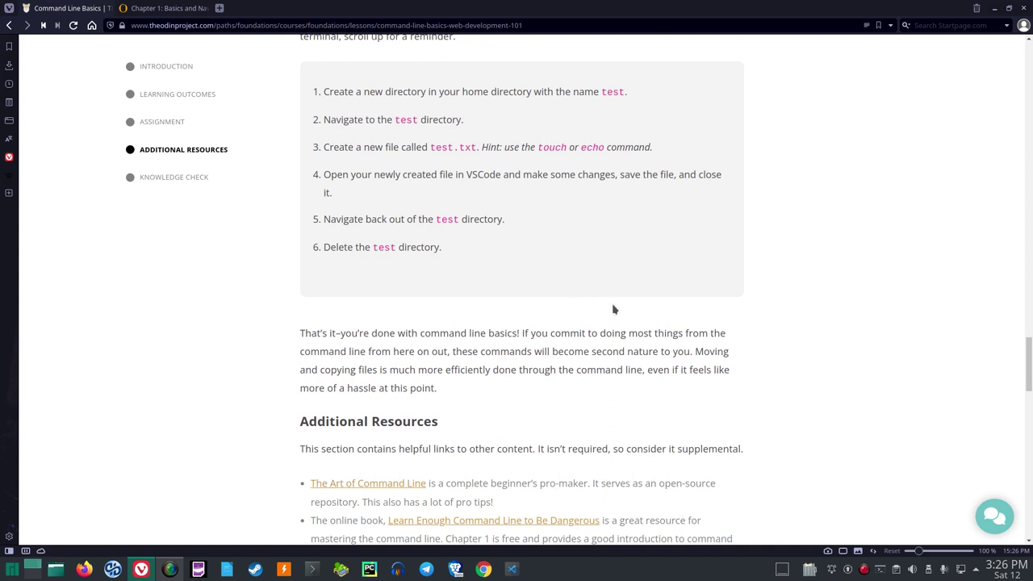
Read the lesson's closing paragraph and review the links listed under Additional Resources
scroll(613, 309, "down", 3)
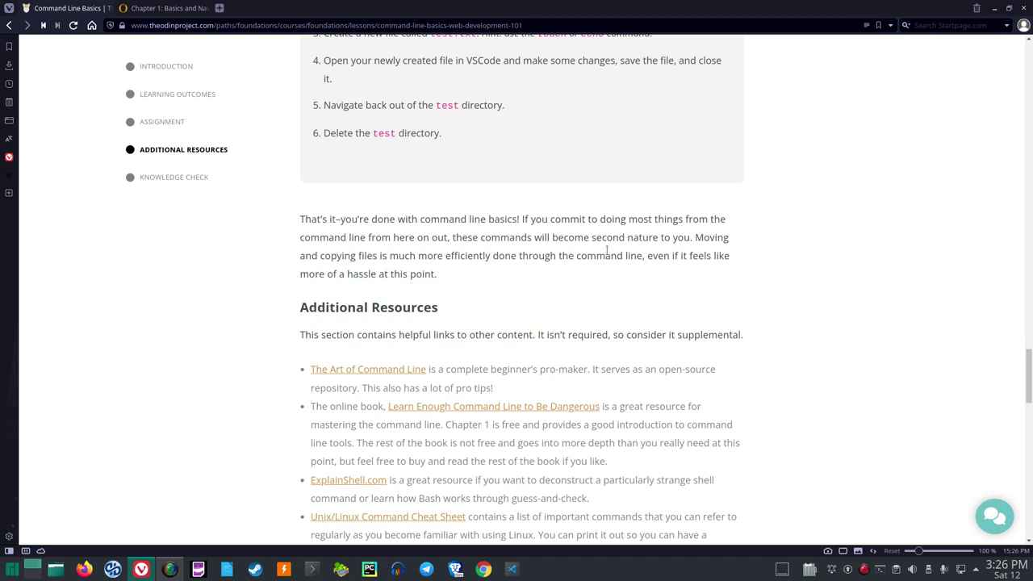
scroll(595, 272, "down", 1)
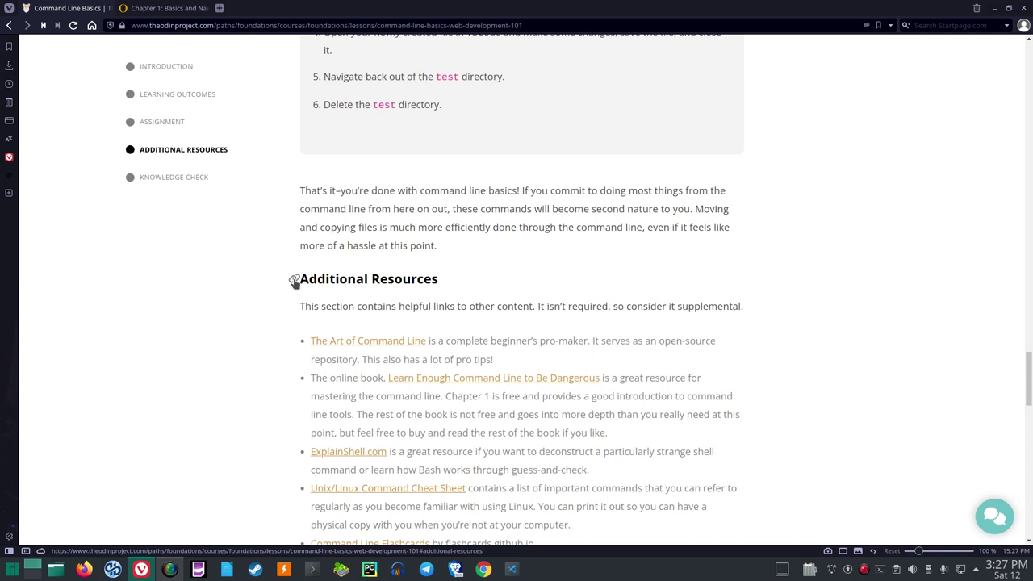
scroll(312, 290, "down", 1)
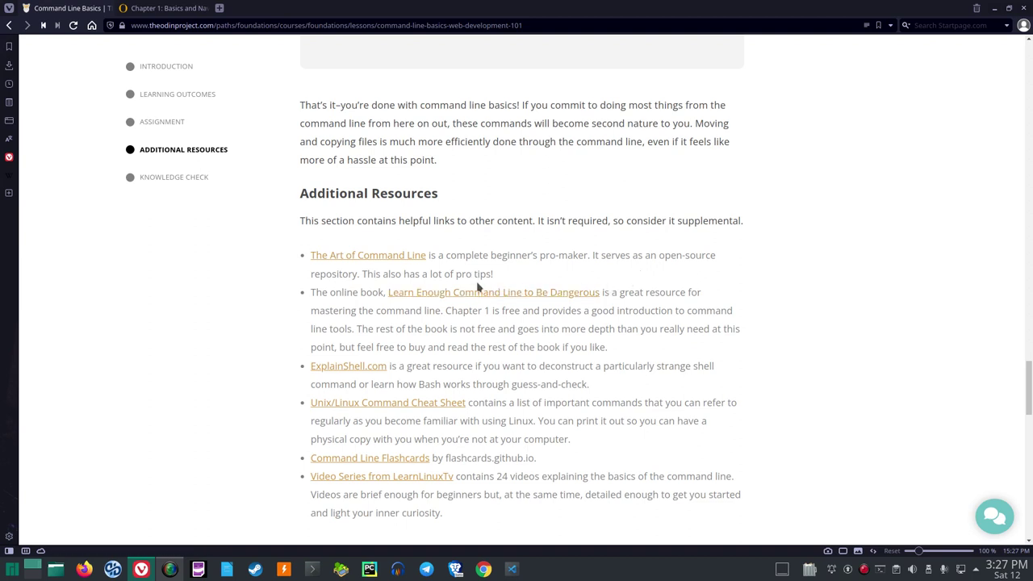
scroll(484, 286, "down", 1)
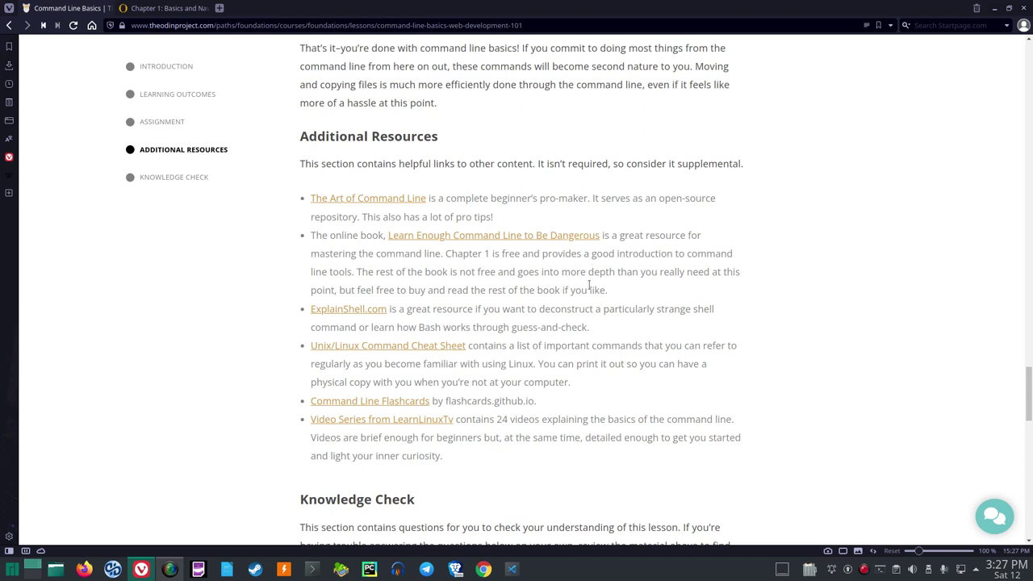
scroll(593, 284, "down", 1)
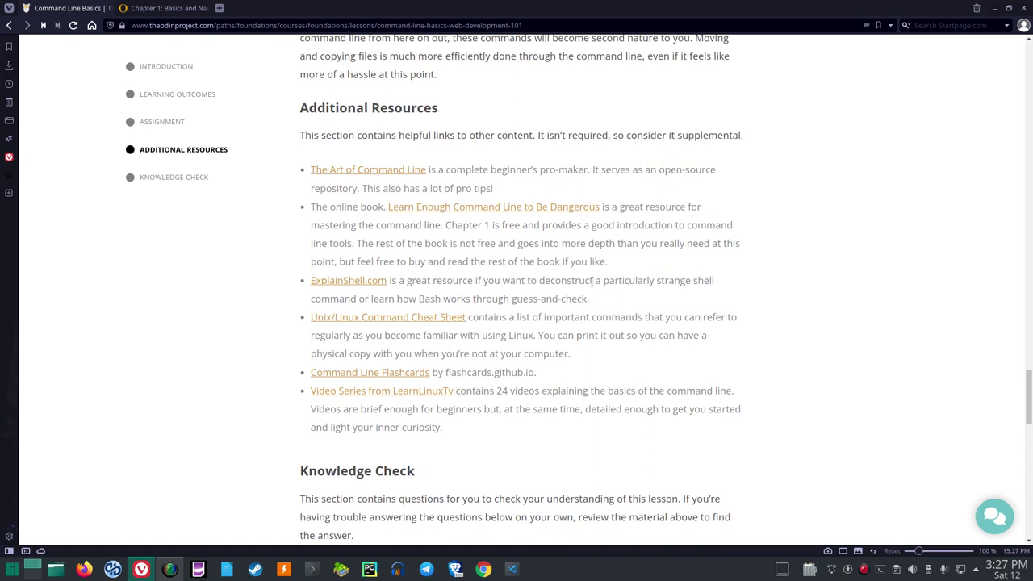
Read the Additional Resources entries on ExplainShell.com, the Unix/Linux Command Cheat Sheet, Command Line Flashcards and the LearnLinuxTv video series
scroll(594, 281, "down", 1)
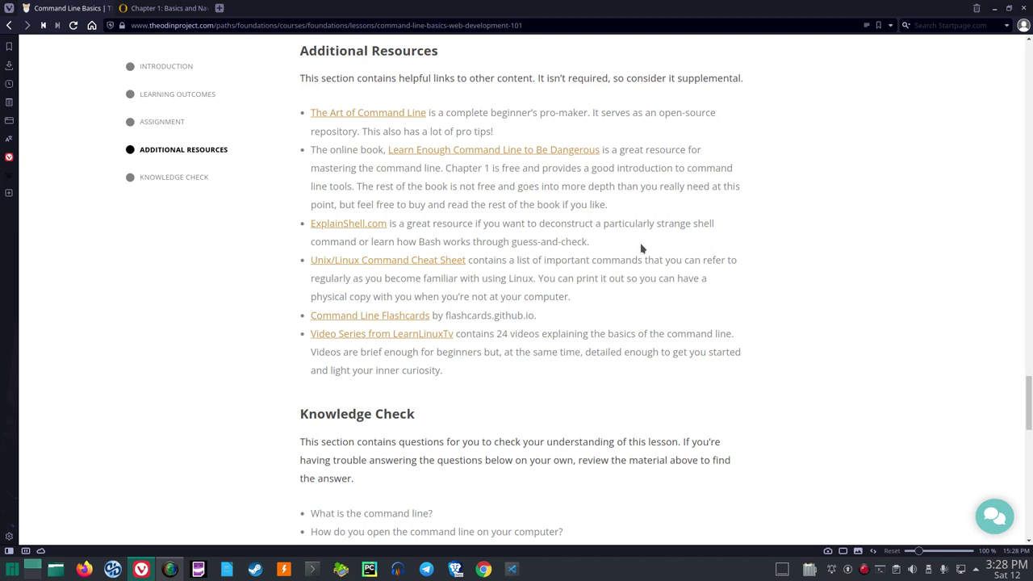
scroll(642, 248, "down", 1)
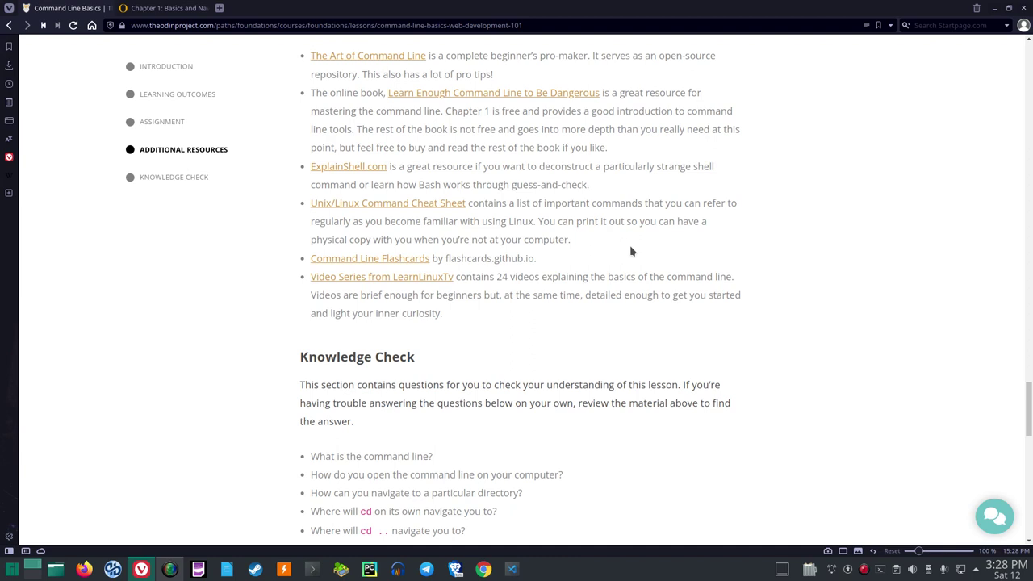
scroll(632, 252, "down", 1)
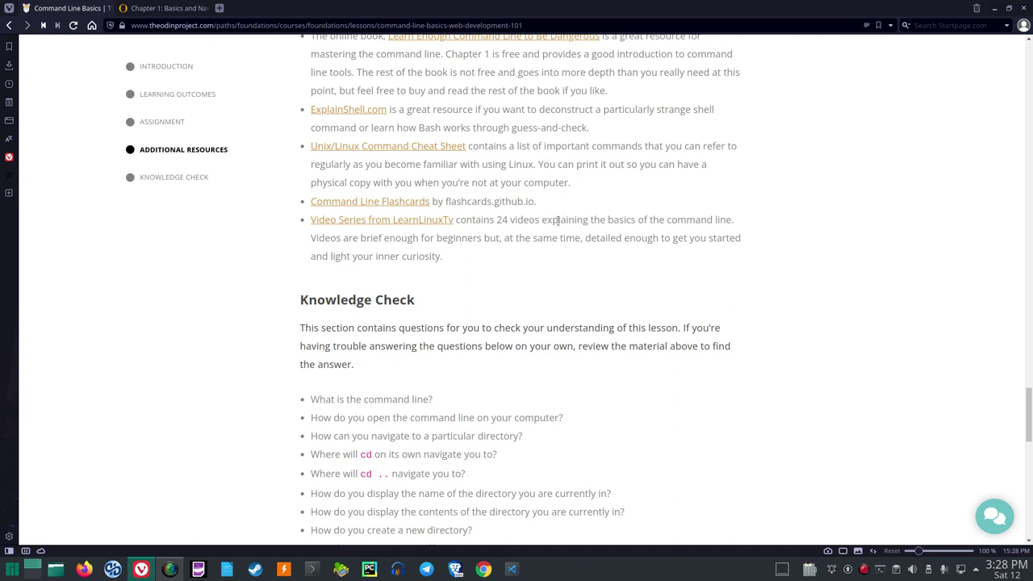
Read through the Knowledge Check questions, from what the command line is to renaming a directory or file
scroll(574, 256, "down", 3)
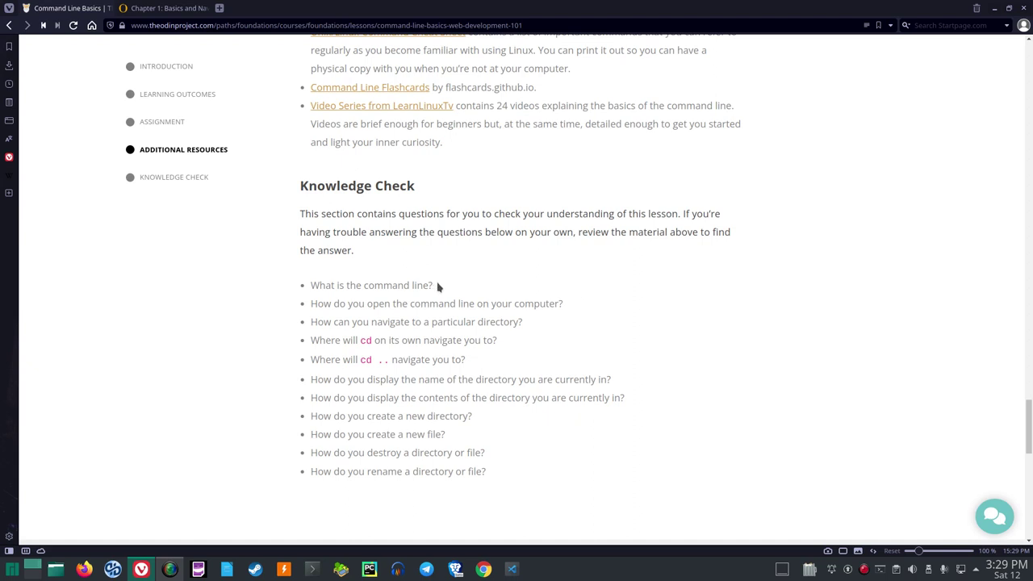
scroll(439, 286, "down", 1)
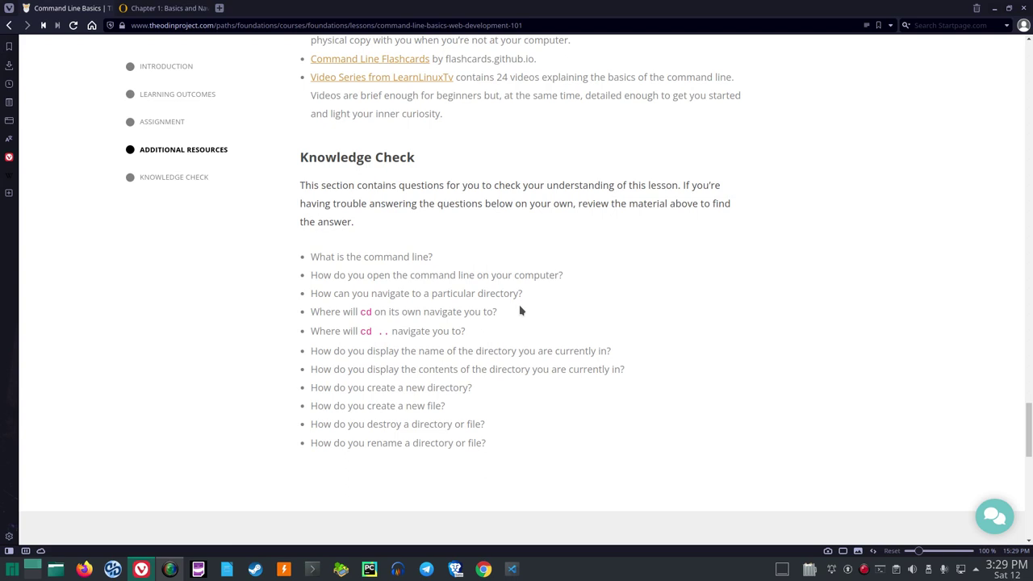
scroll(507, 317, "down", 1)
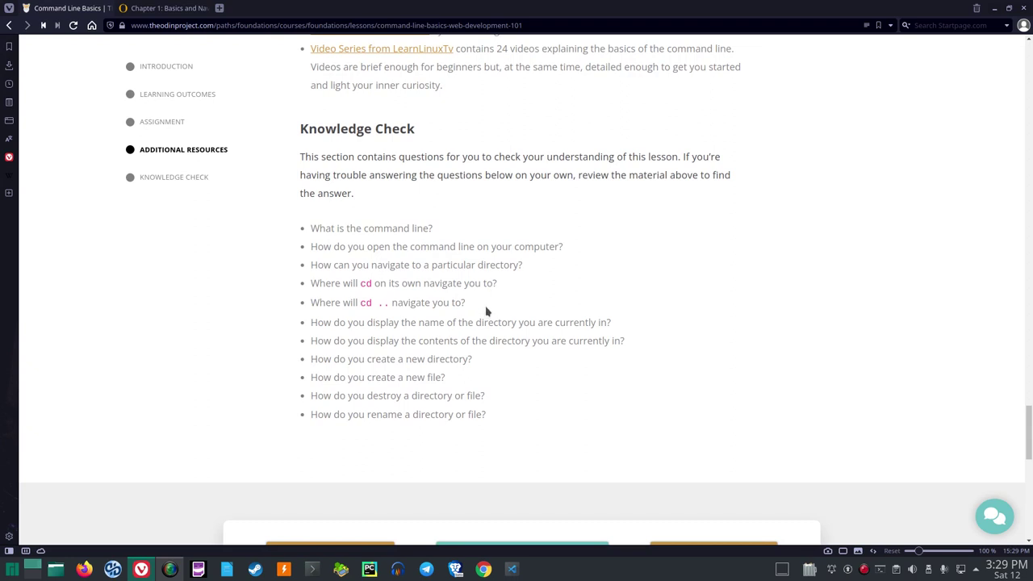
scroll(485, 312, "down", 1)
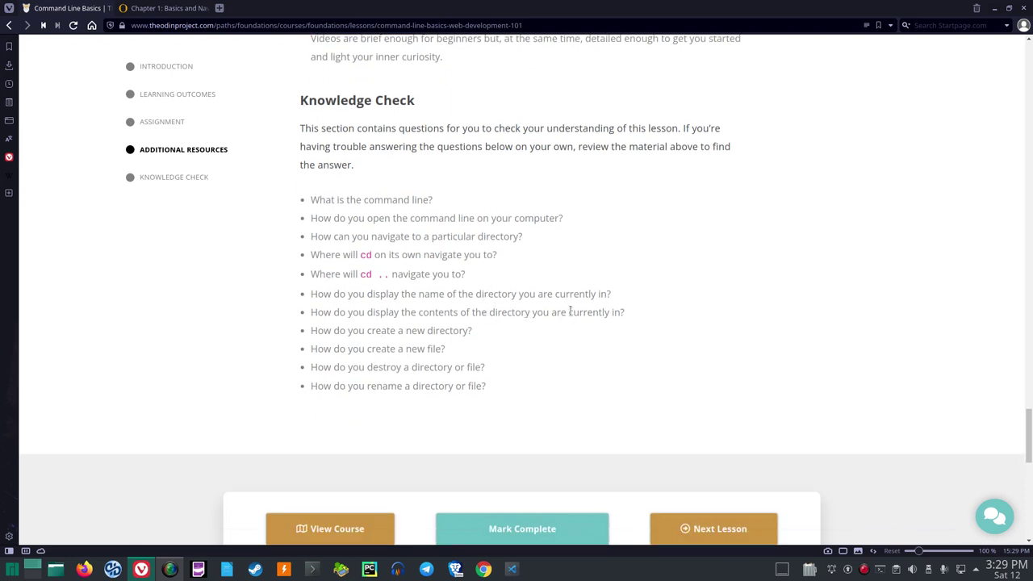
scroll(571, 311, "down", 1)
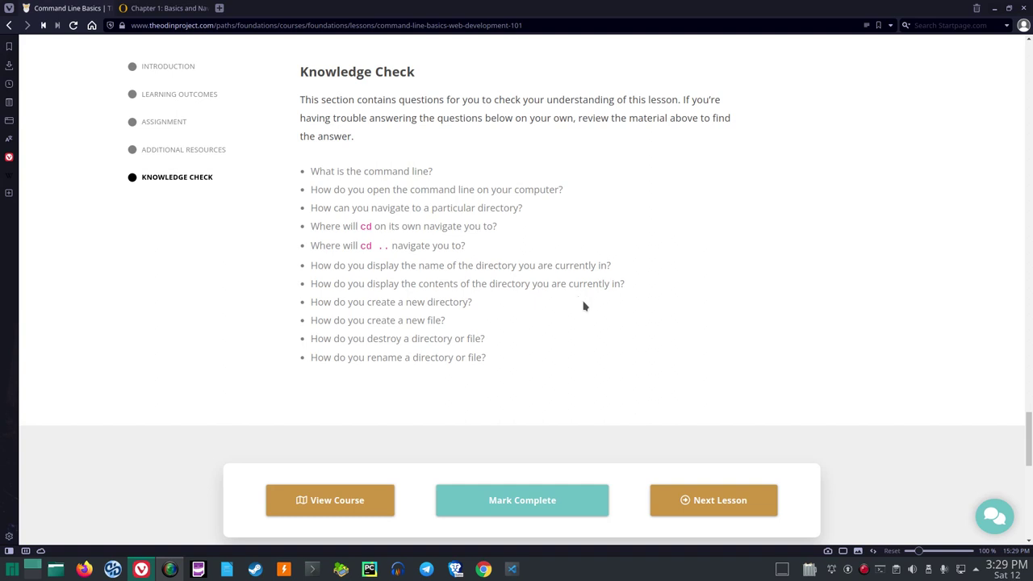
scroll(585, 308, "down", 1)
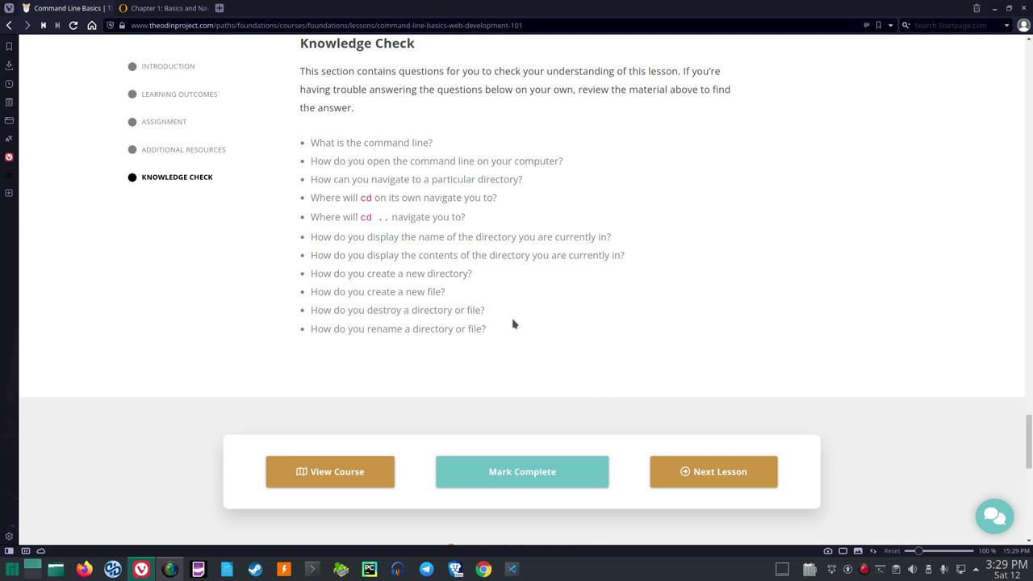
scroll(605, 371, "down", 3)
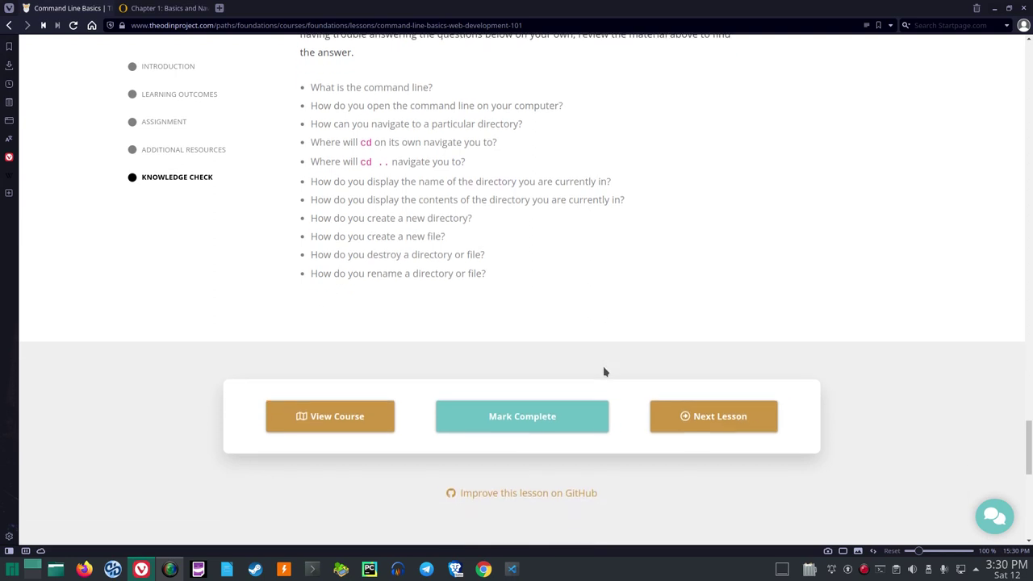
scroll(614, 367, "up", 8)
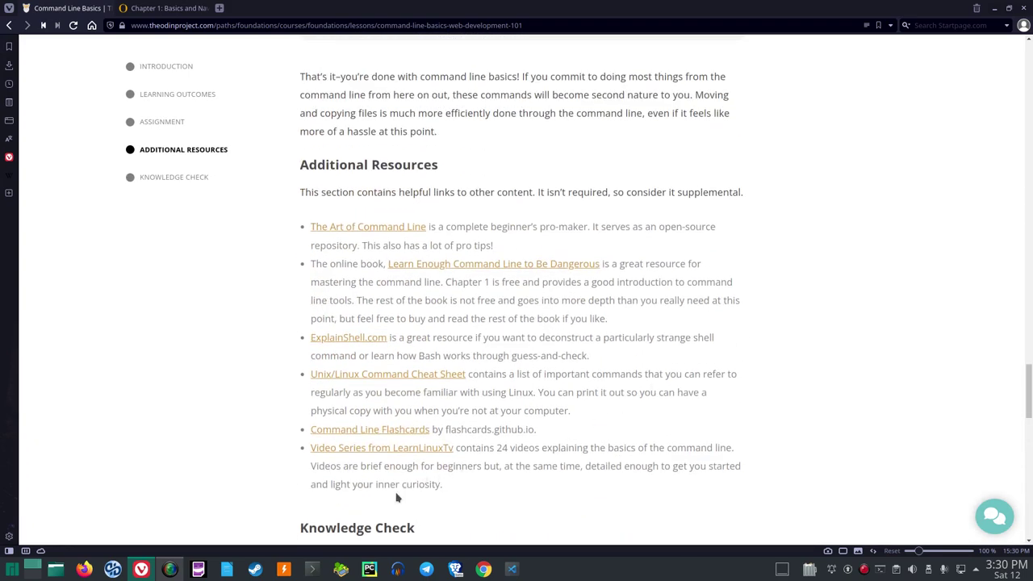
left_click(167, 573)
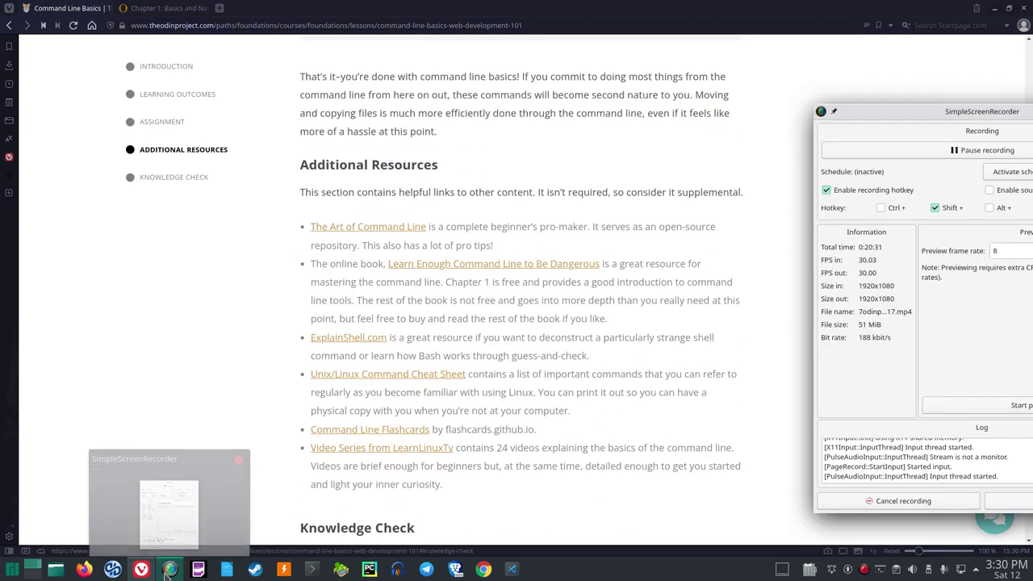